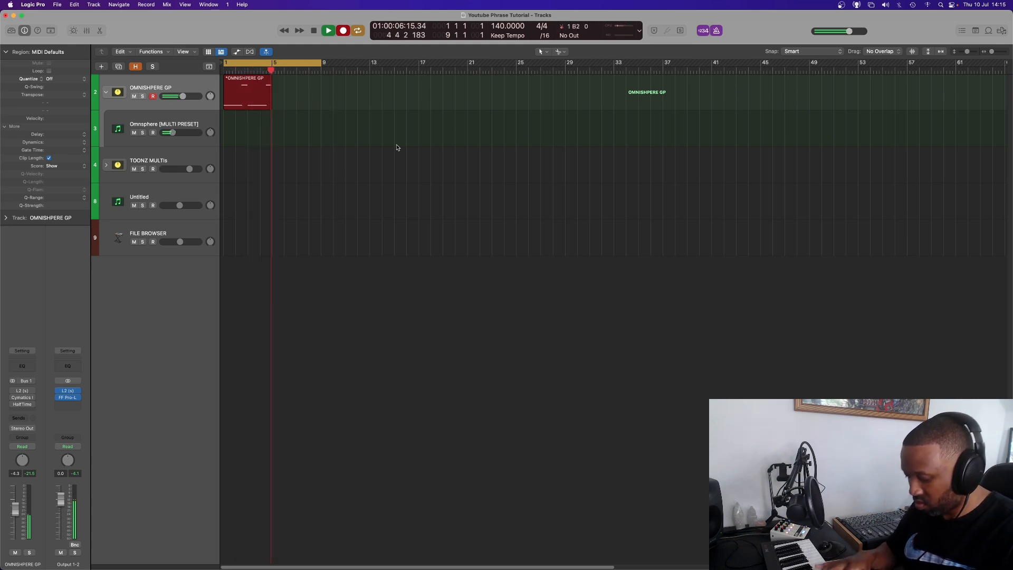
- Stop the OMNISHPERE GP recording, open its four-bar region in the Piano Roll and return the playhead to the start
key(space)
key(p)
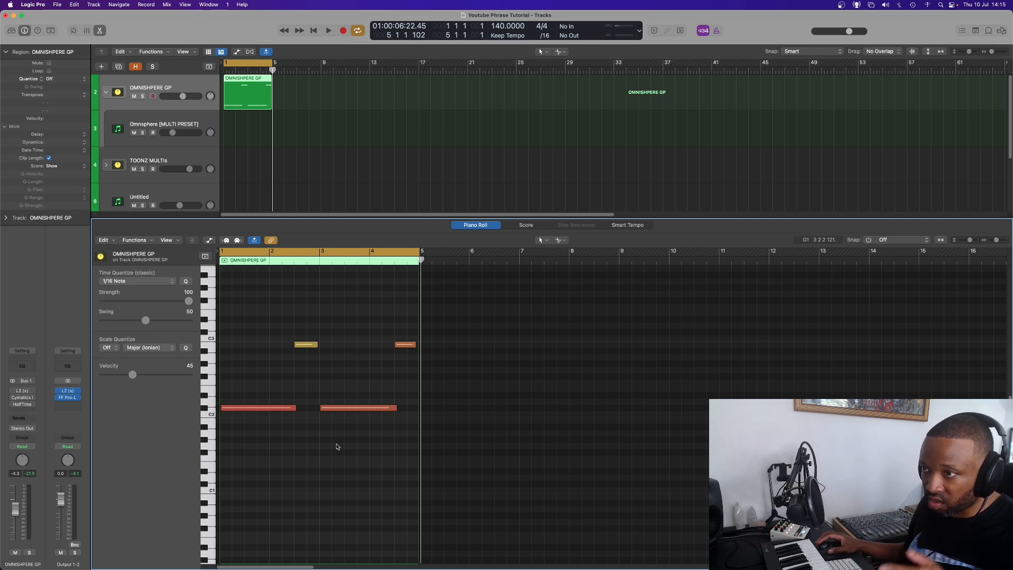
key(super+Right)
key(super+Right)
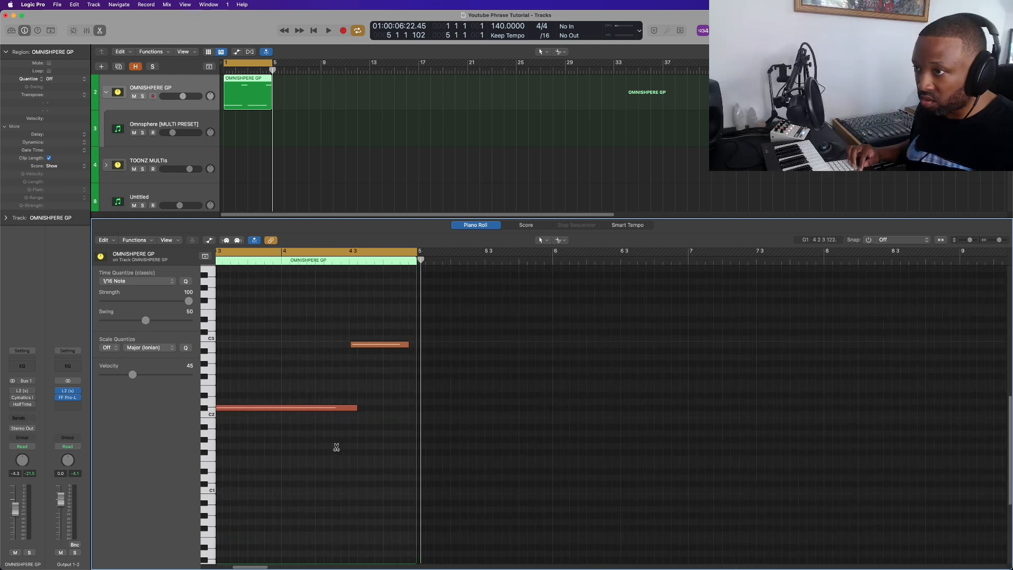
key(Return)
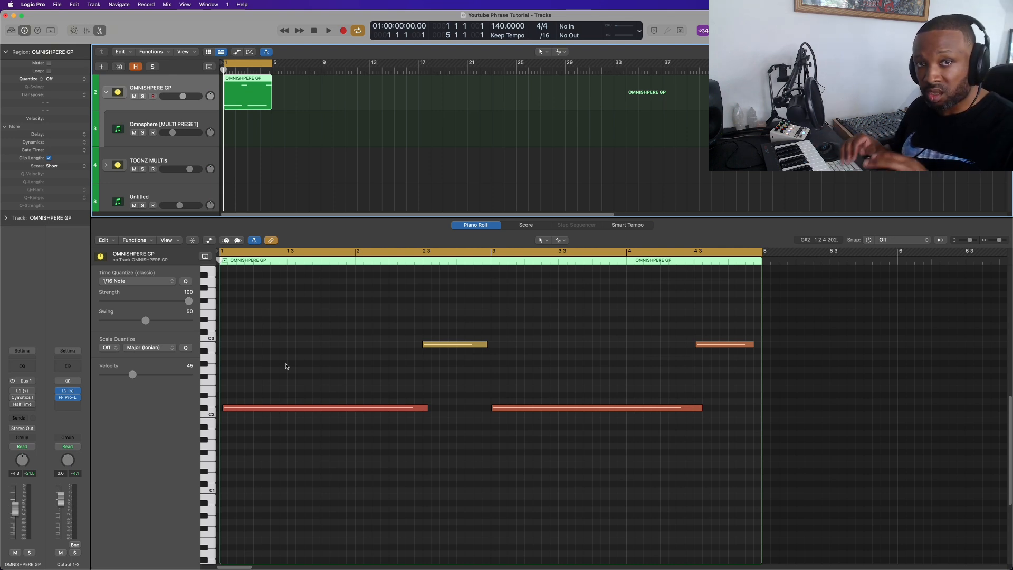
- Overdub mid-range C#3 and E3 notes across the four bars of the OMNISHPERE GP region
key(space)
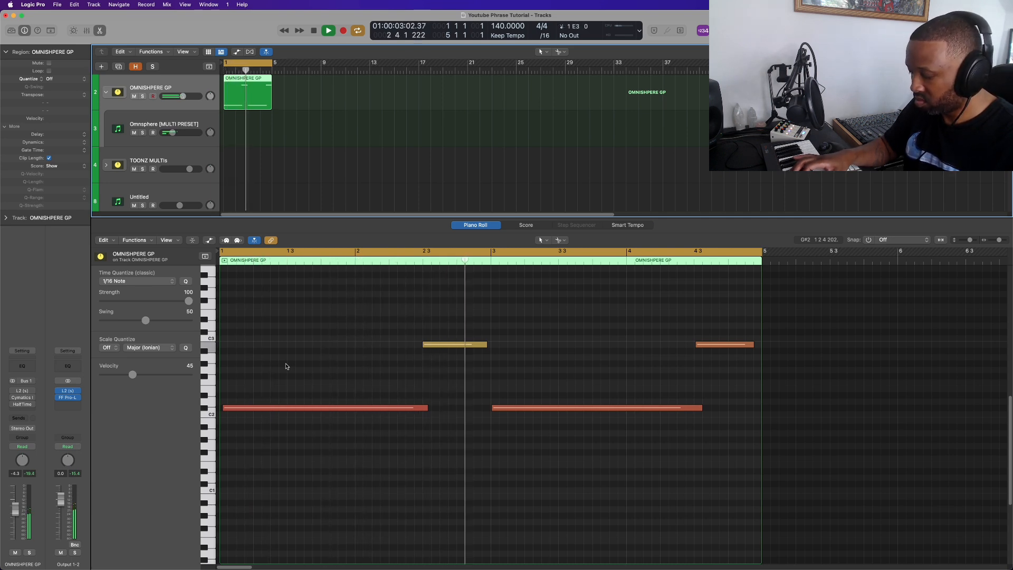
key(space)
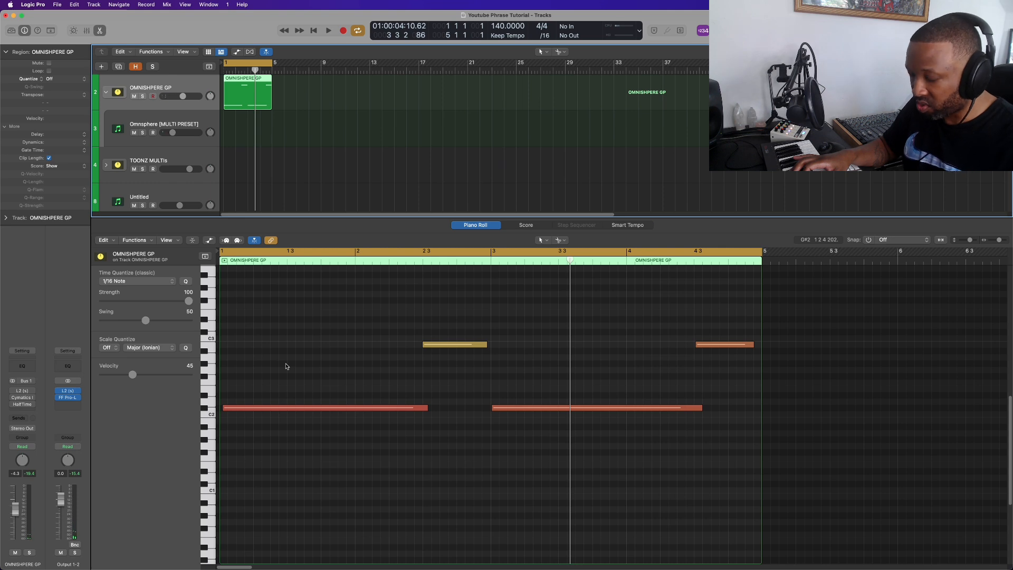
key(r)
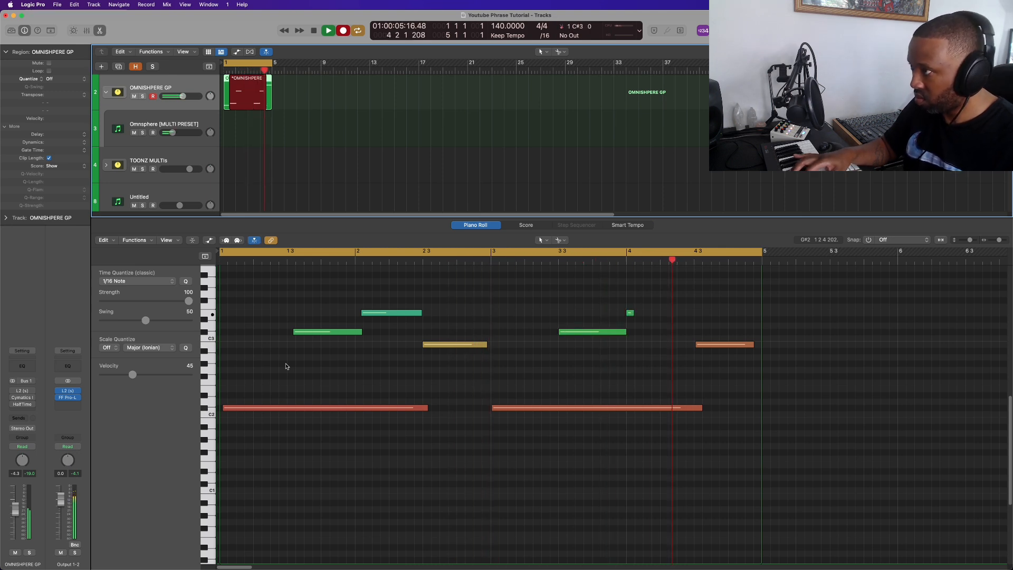
key(space)
drag(431, 231, 431, 163)
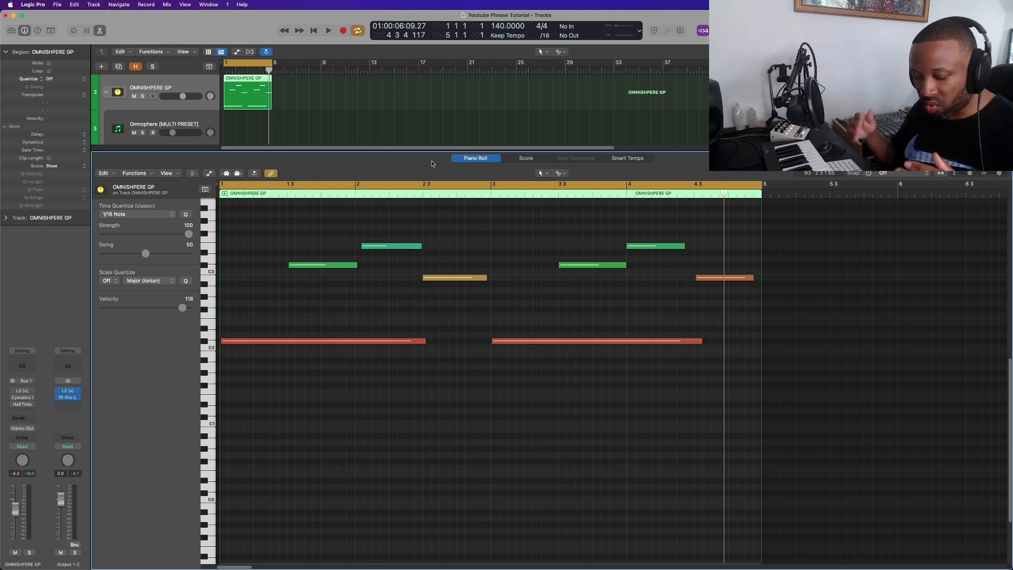
- Overdub sustained C#1 bass notes at bars 1 and 3 of the OMNISHPERE GP region
key(space)
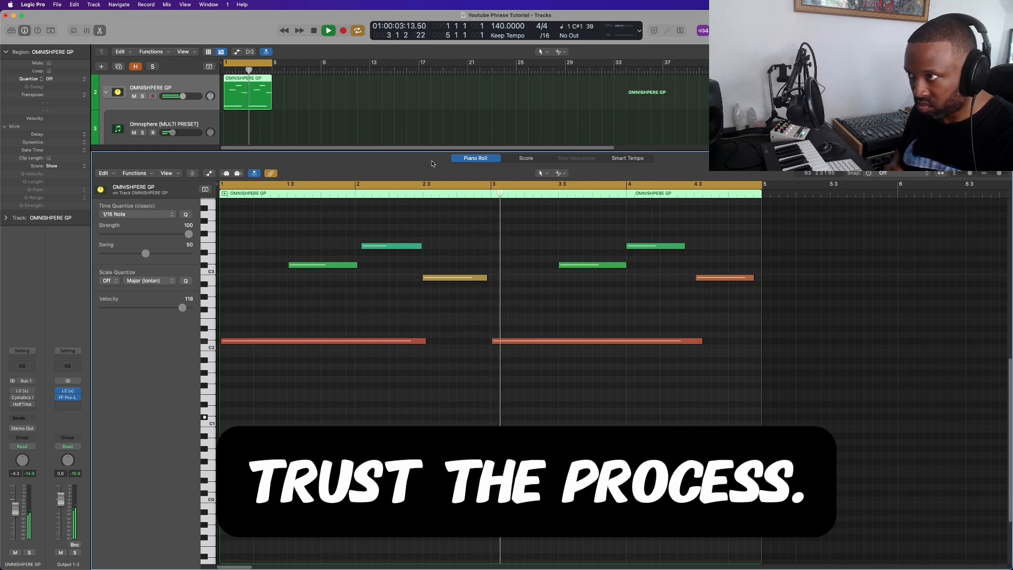
key(space)
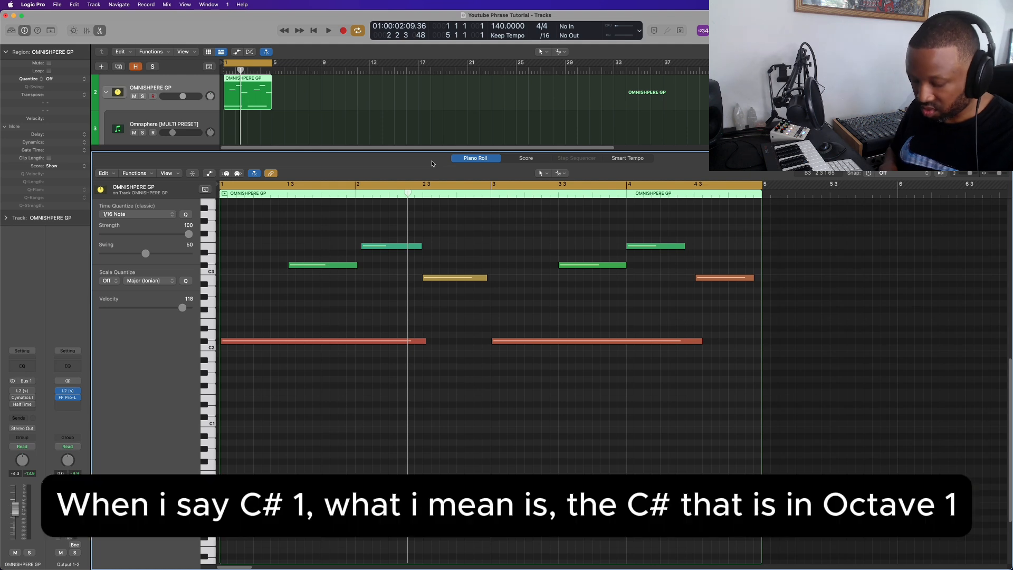
key(r)
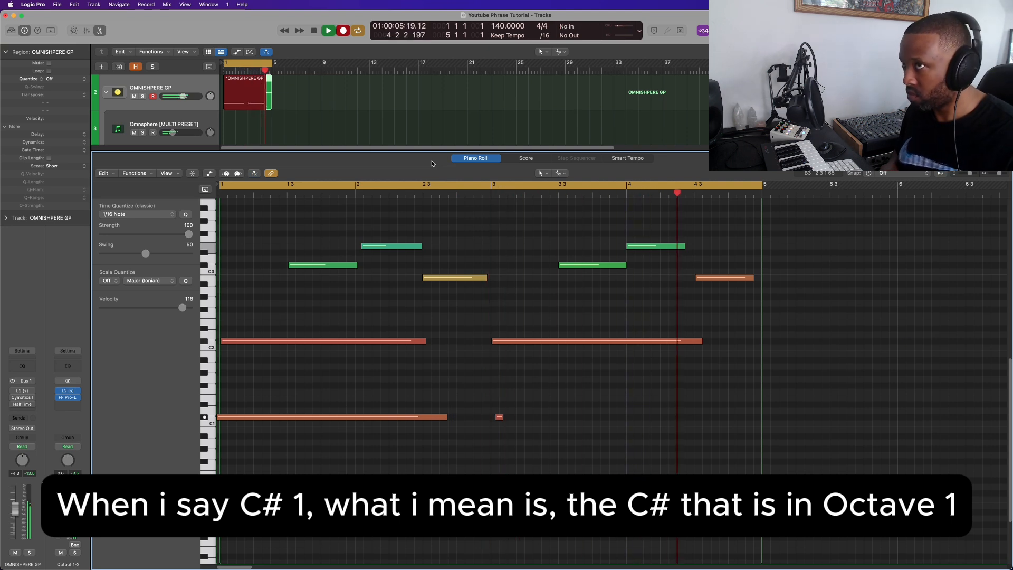
key(space)
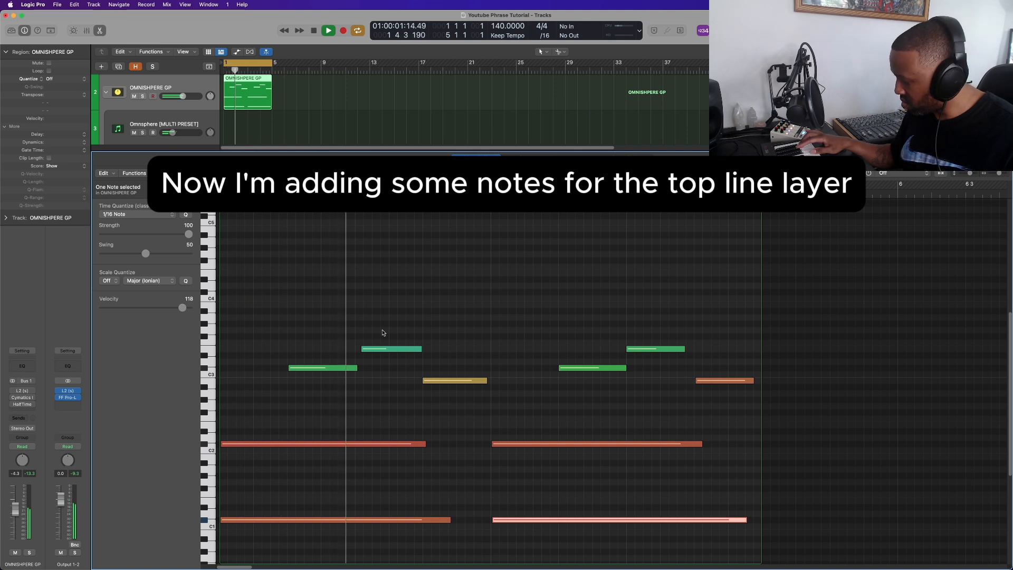
- Overdub a high top line using G#4 and A4 notes onto the OMNISHPERE GP region
key(space)
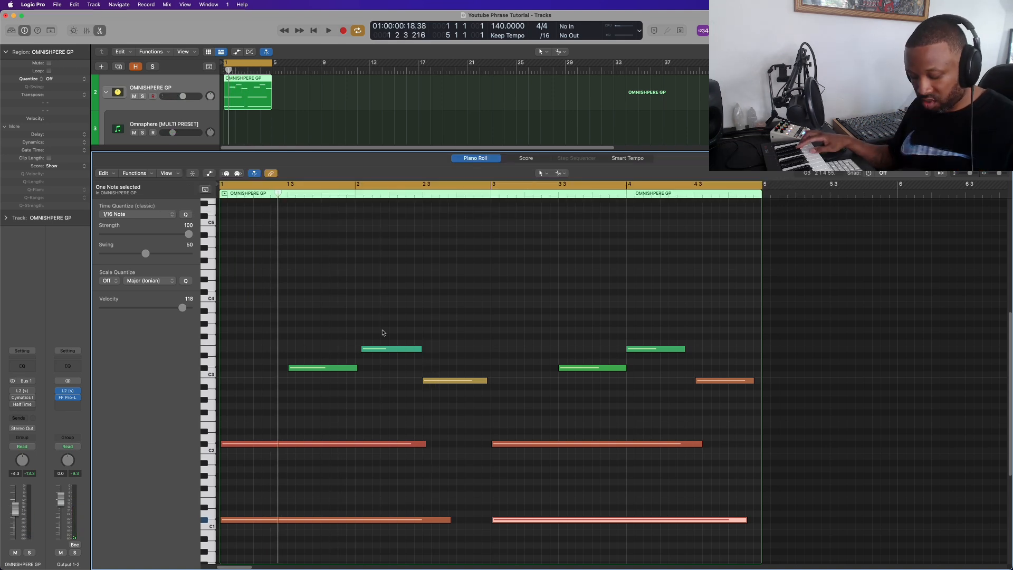
key(r)
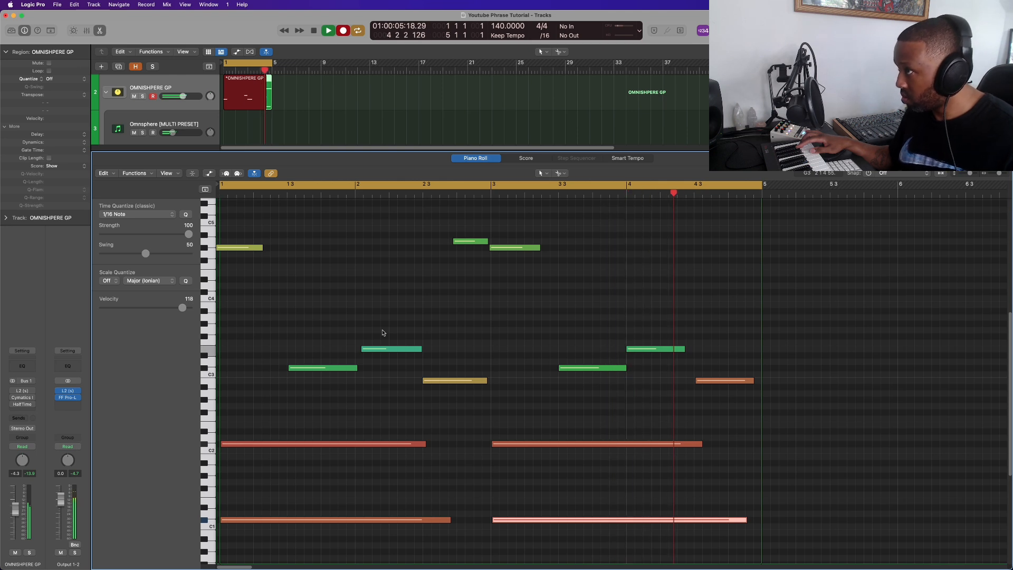
key(space)
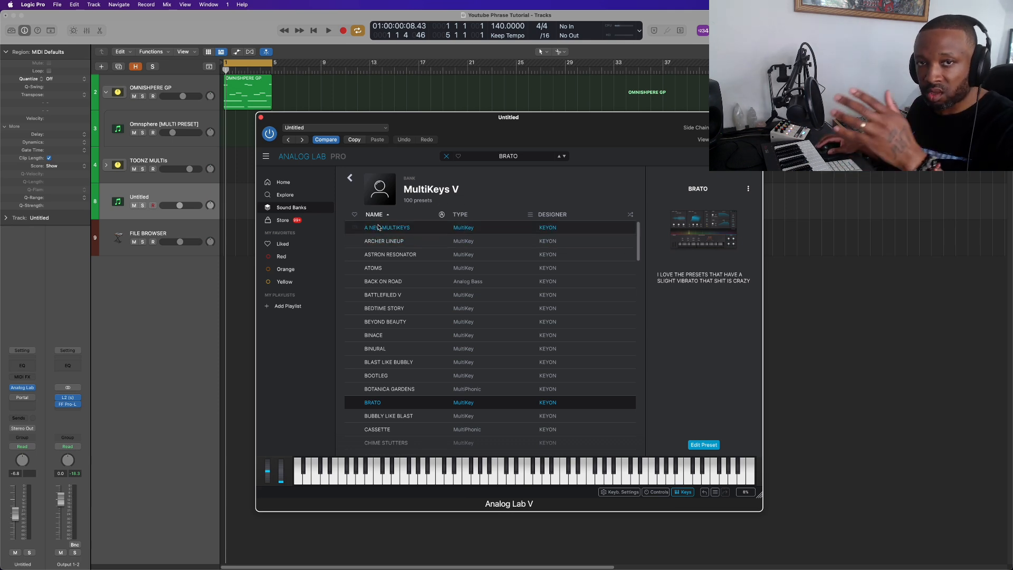
- Load the BEDTIME STORY preset in Analog Lab and record a four-bar melody on the Untitled track
click(395, 307)
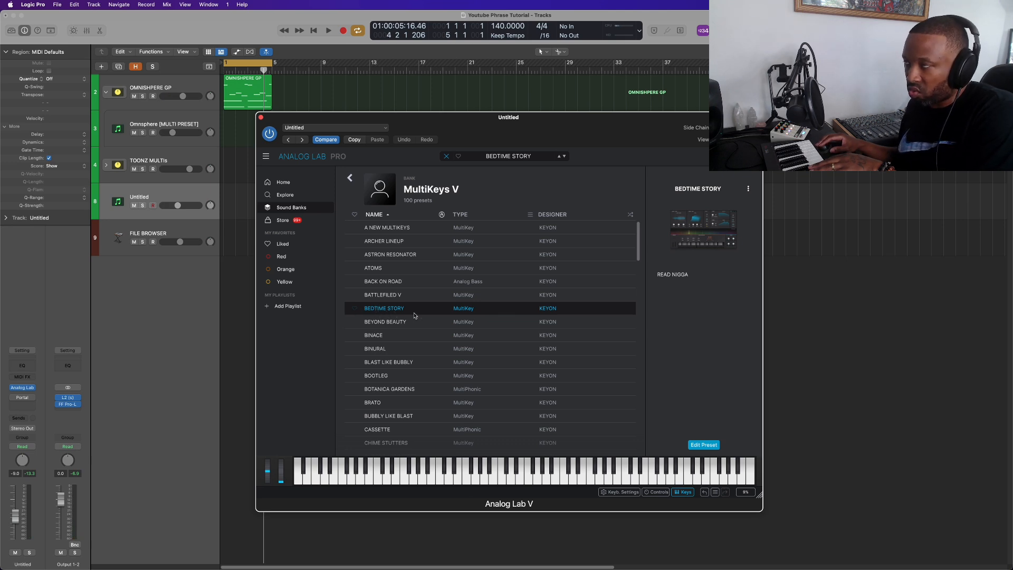
click(260, 117)
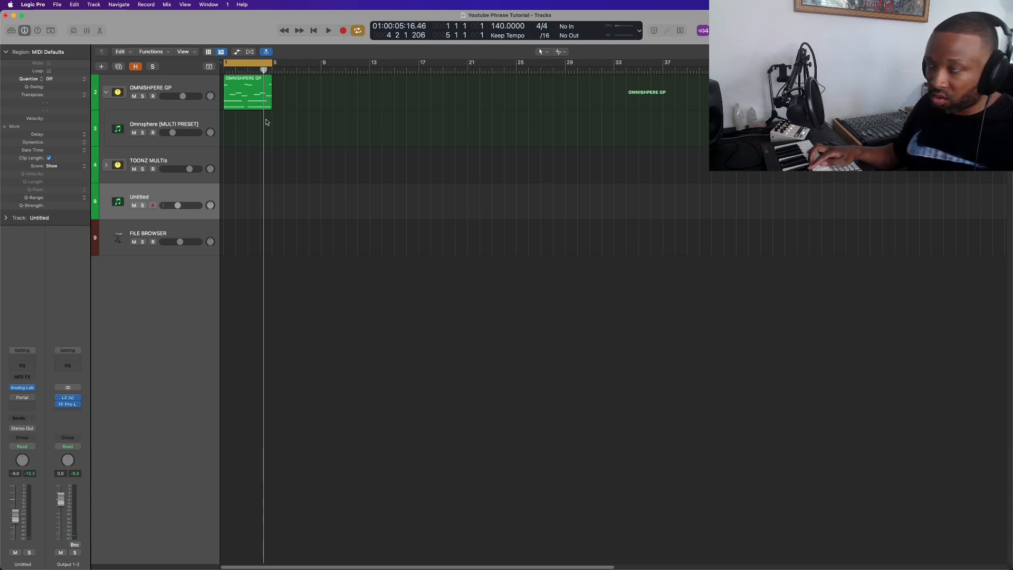
key(Return)
key(space)
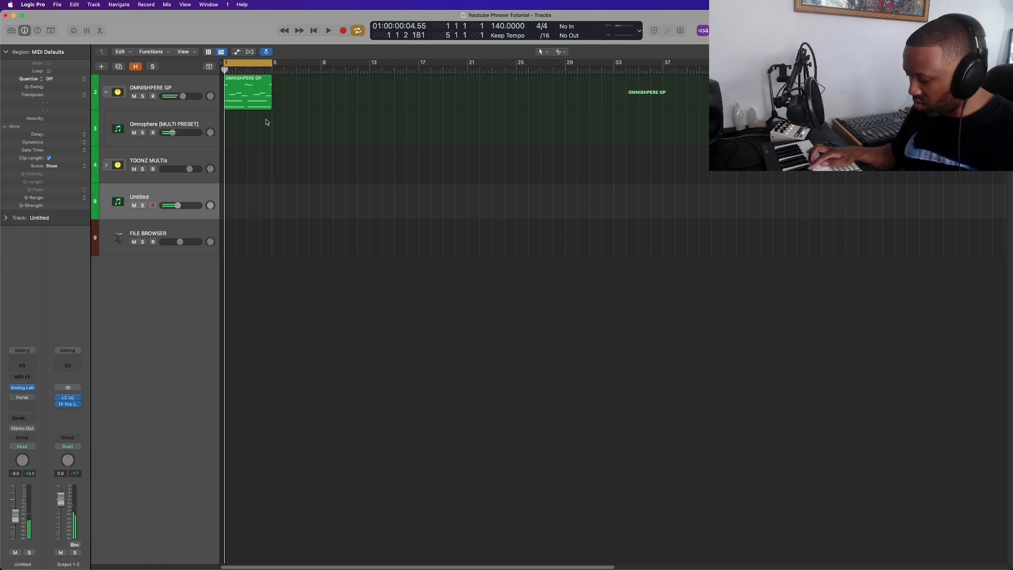
key(r)
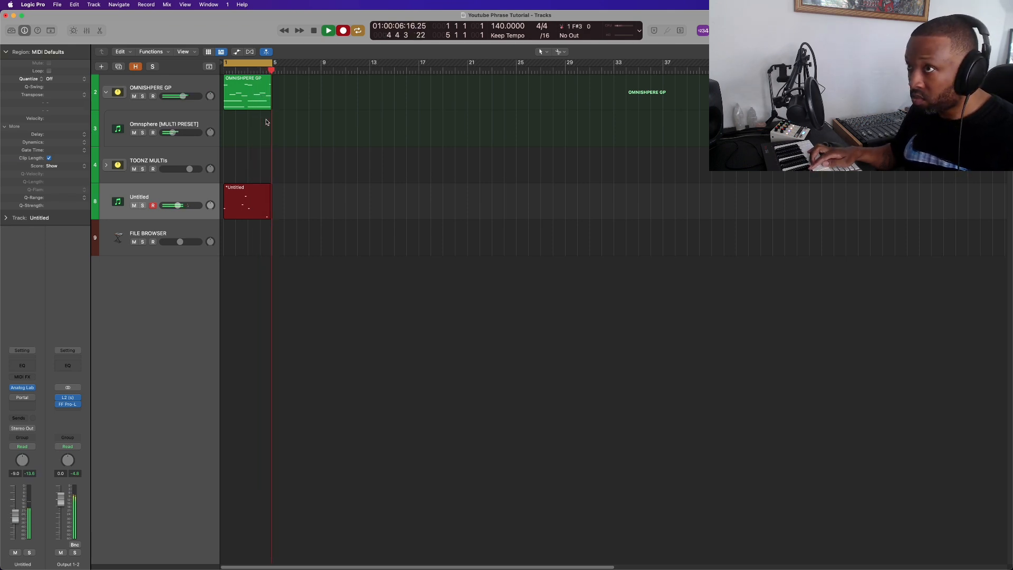
key(space)
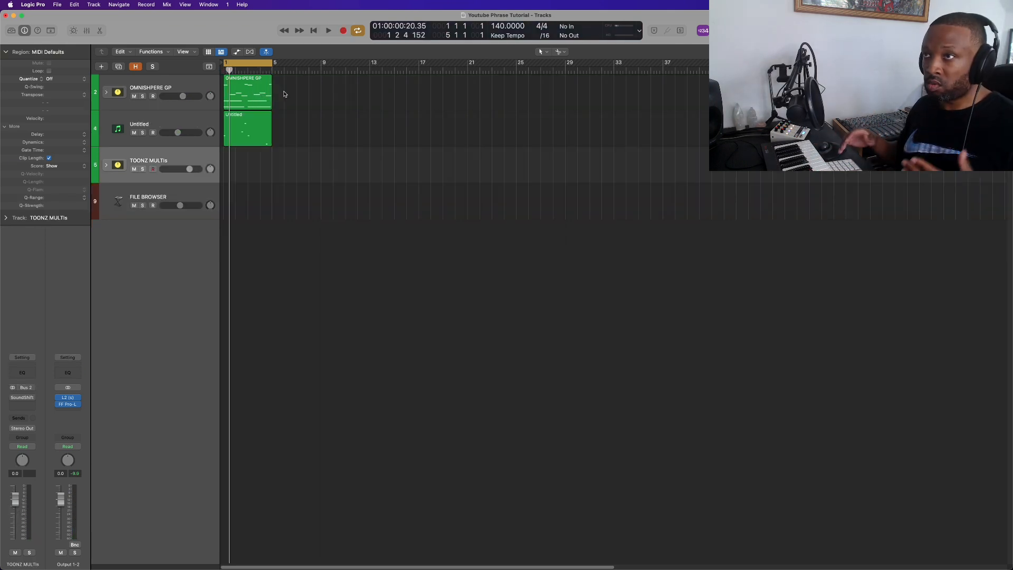
- Repeat the OMNISHPERE GP and Untitled melody regions once through bar 8, and close the Analog Lab window showing Hybrid Dreams
key(super+r)
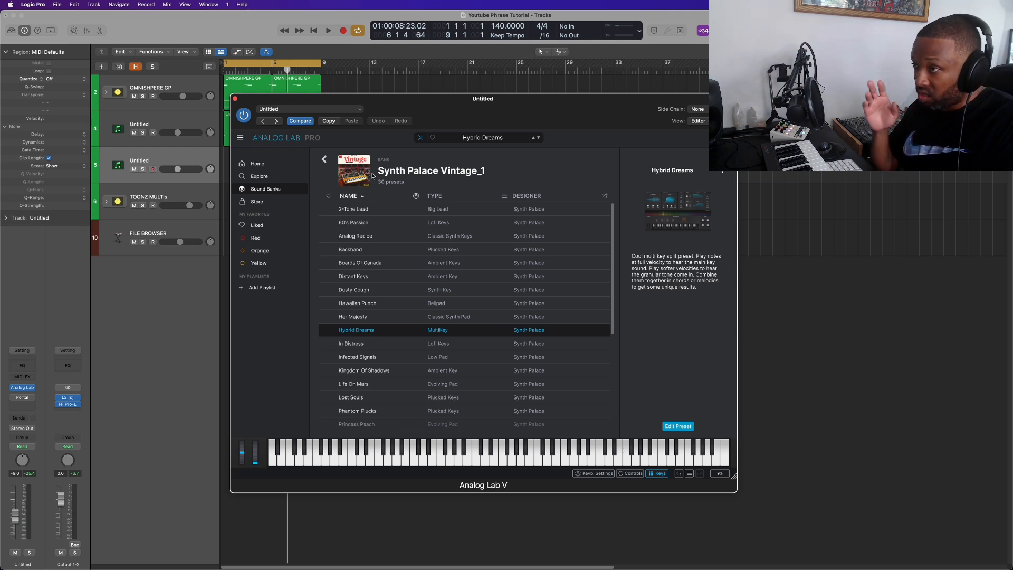
click(235, 98)
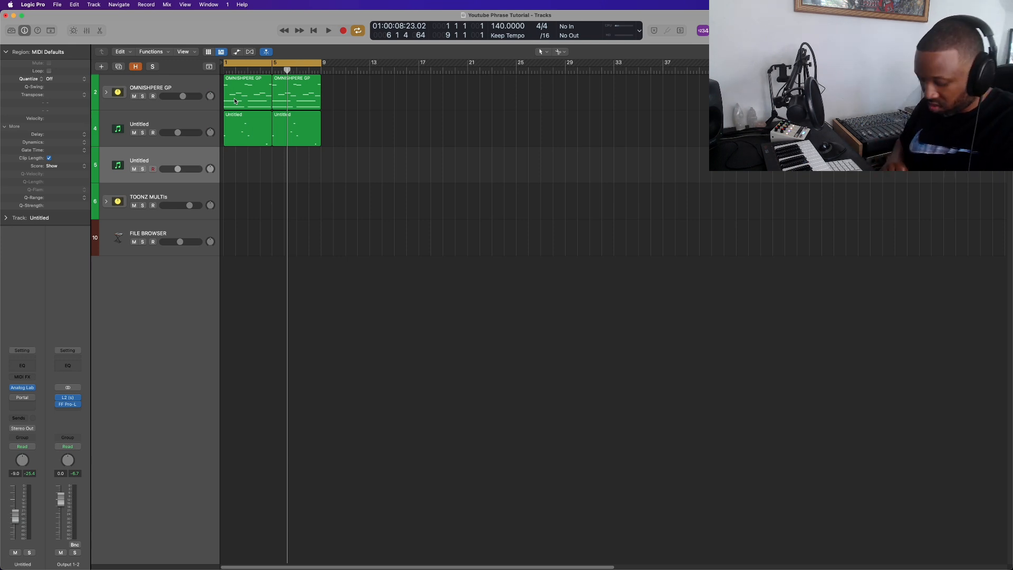
- Record three-note C# minor chords every two bars on the second Untitled track, starting at bar 1
key(Return)
key(space)
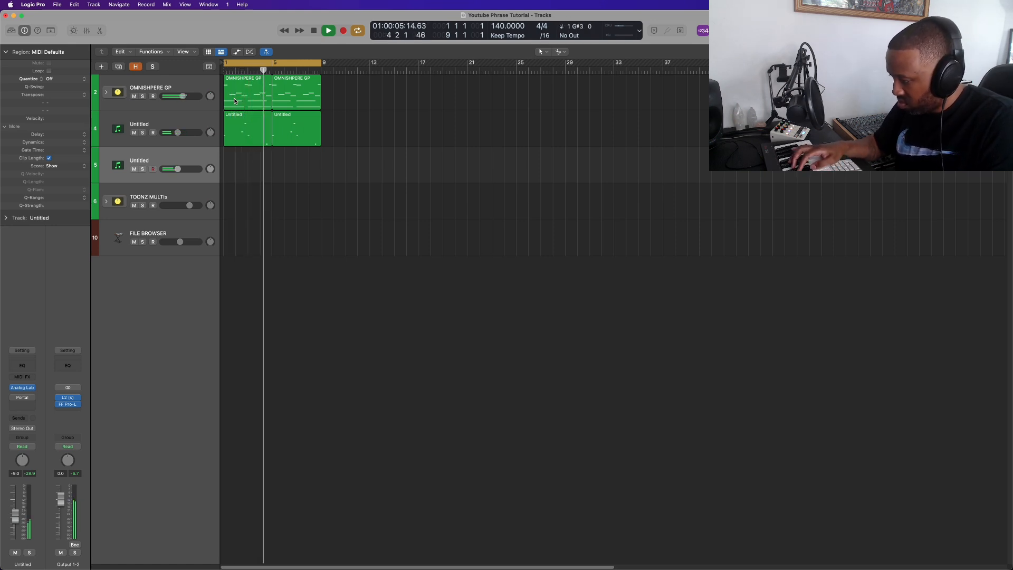
key(space)
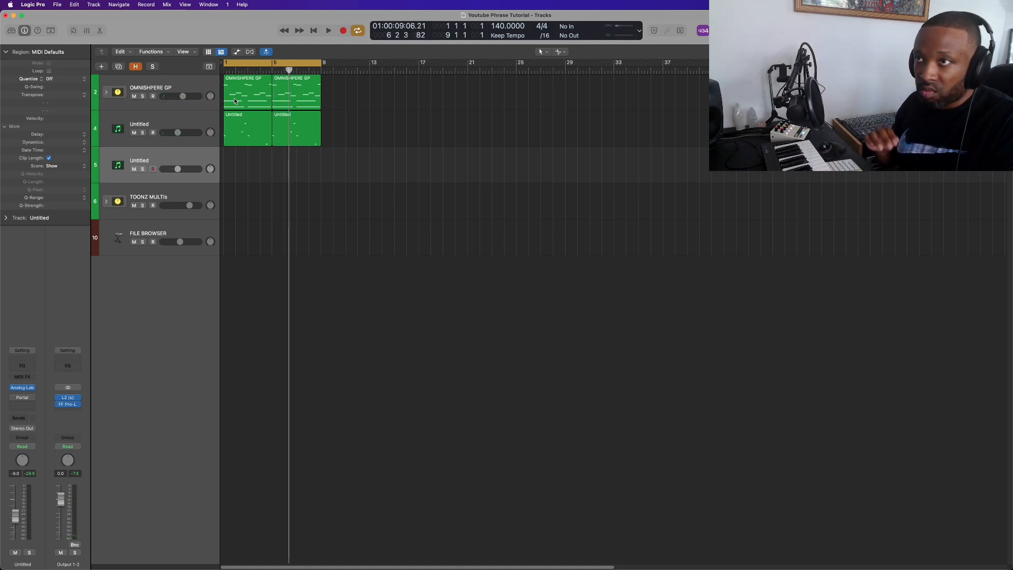
key(r)
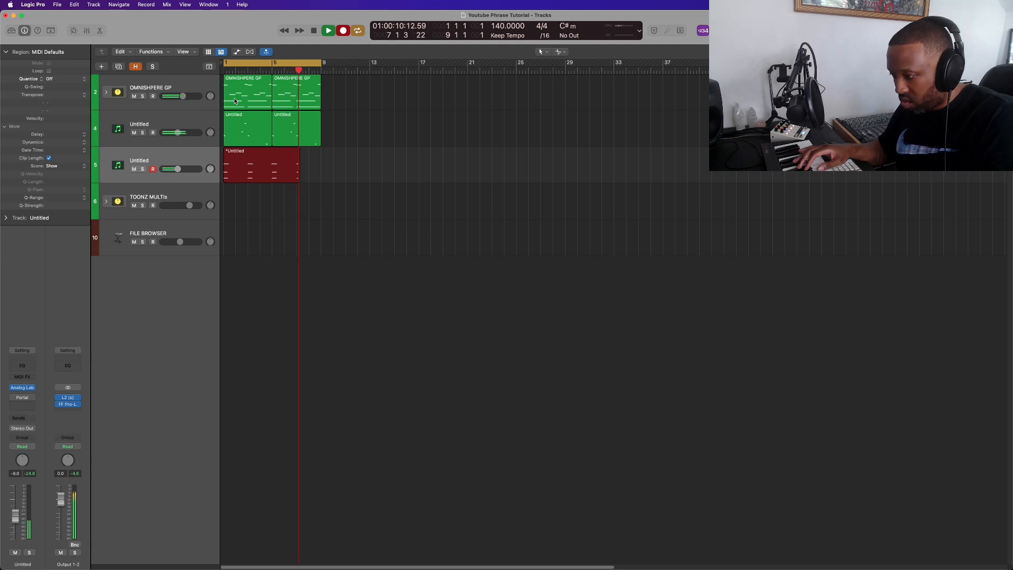
key(space)
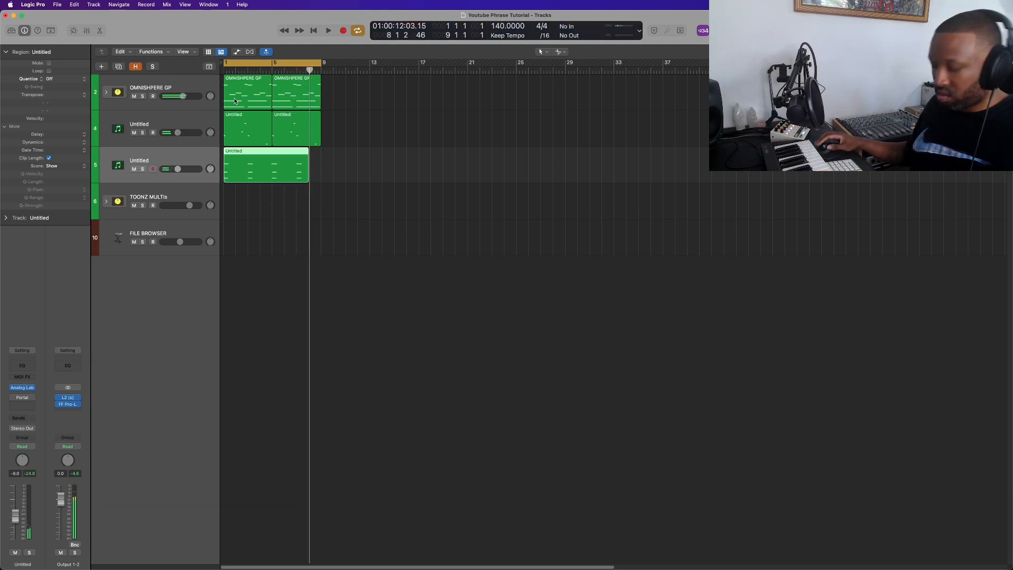
- In the chord region's Piano Roll, shift the three chord notes at bar 5 slightly later onto the bar line
key(p)
key(space)
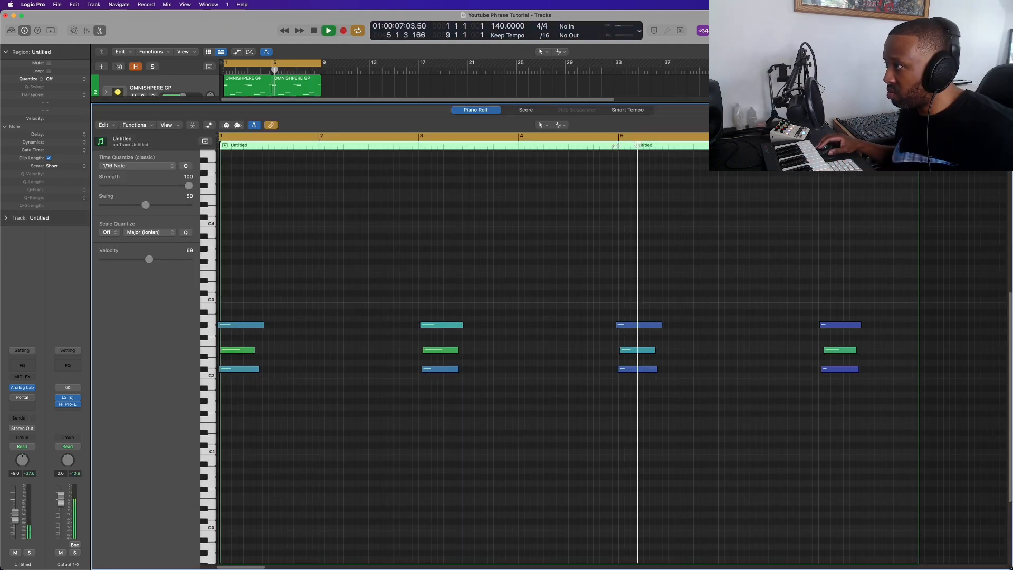
key(space)
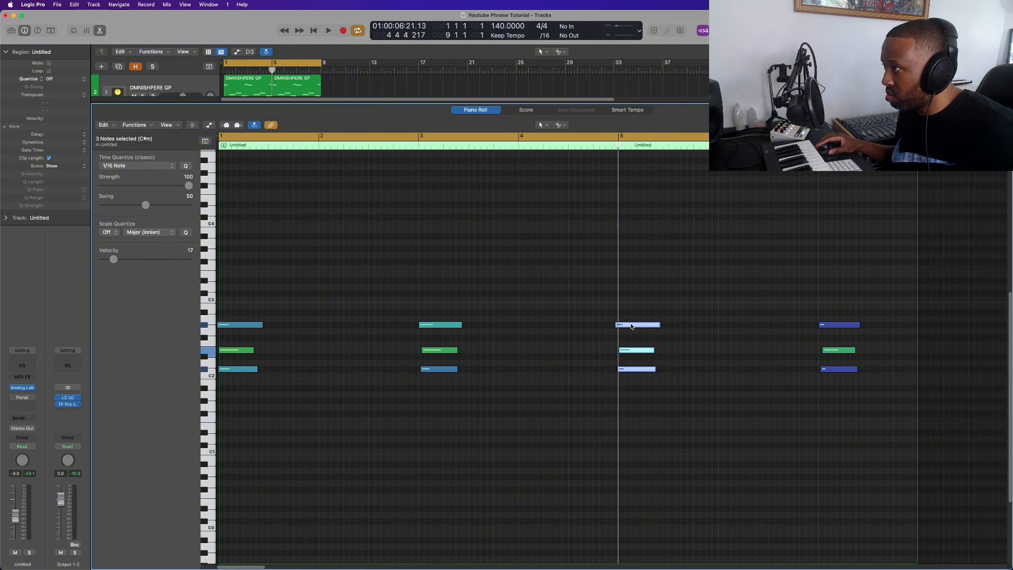
drag(631, 326, 632, 326)
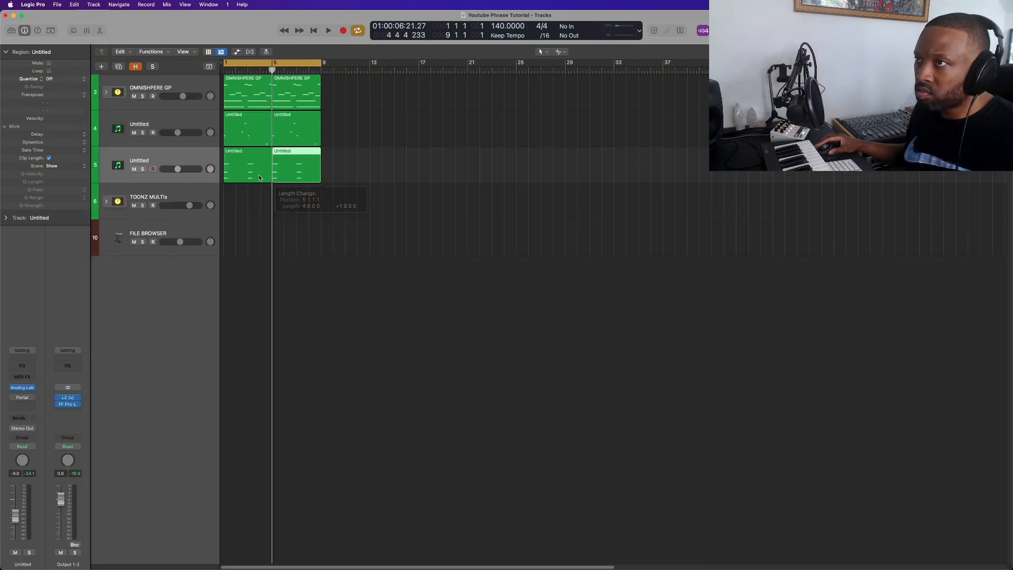
- Delete the chord region at bar 1, put a copy of the bar 5 chord region in its place and play it back
click(259, 177)
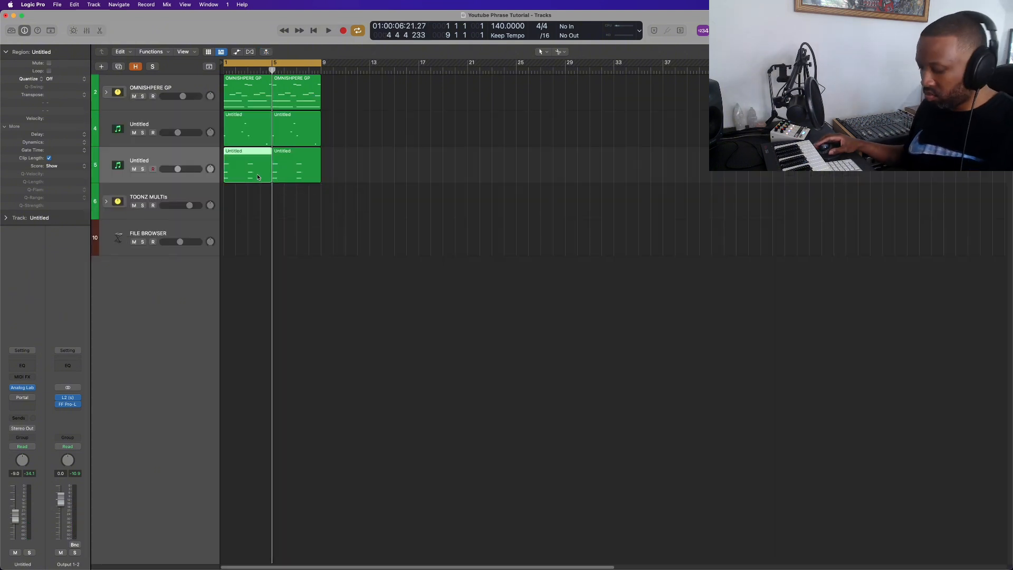
key(Delete)
click(290, 174)
drag(291, 176, 230, 170)
drag(230, 171, 229, 170)
key(space)
- Open both melody regions of track 4 in the Piano Roll and overdub C#3 and G#3 notes into the first four bars
drag(336, 133, 251, 127)
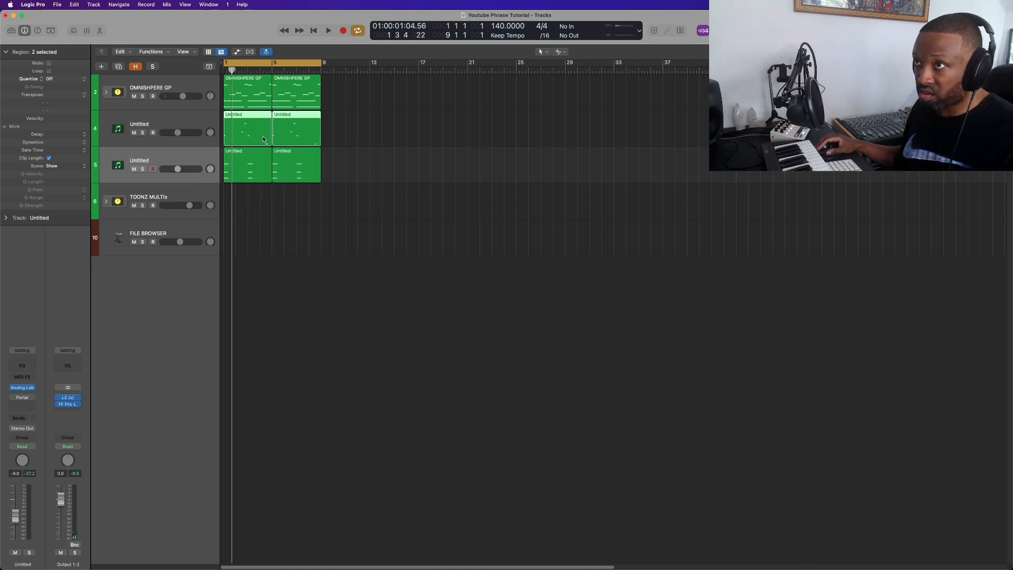
double_click(245, 134)
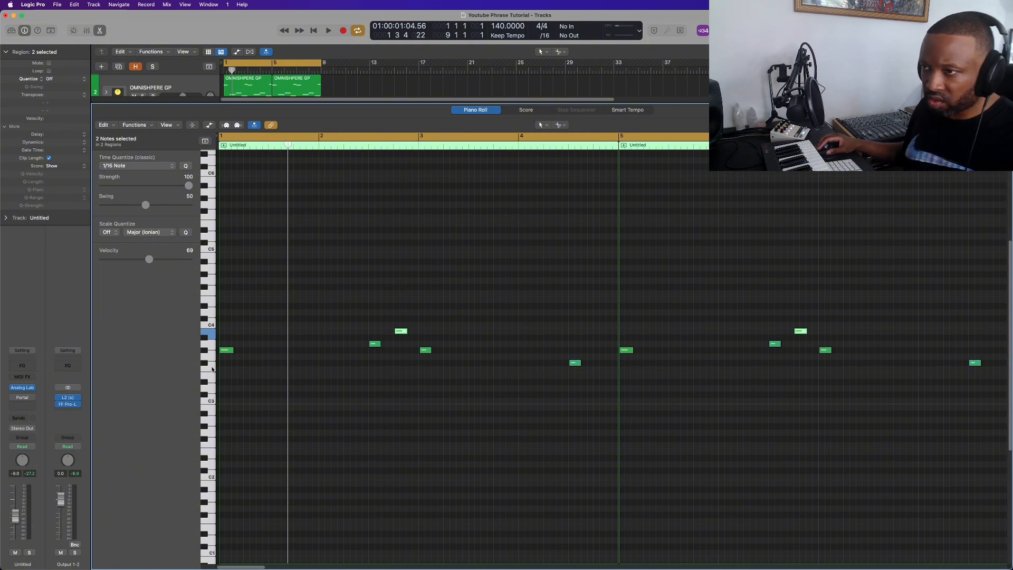
key(space)
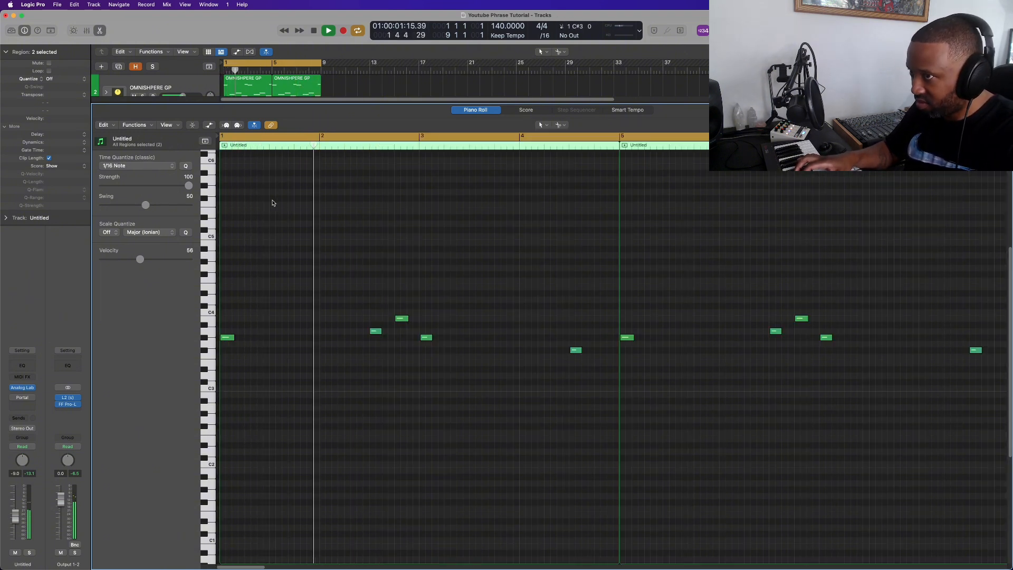
key(space)
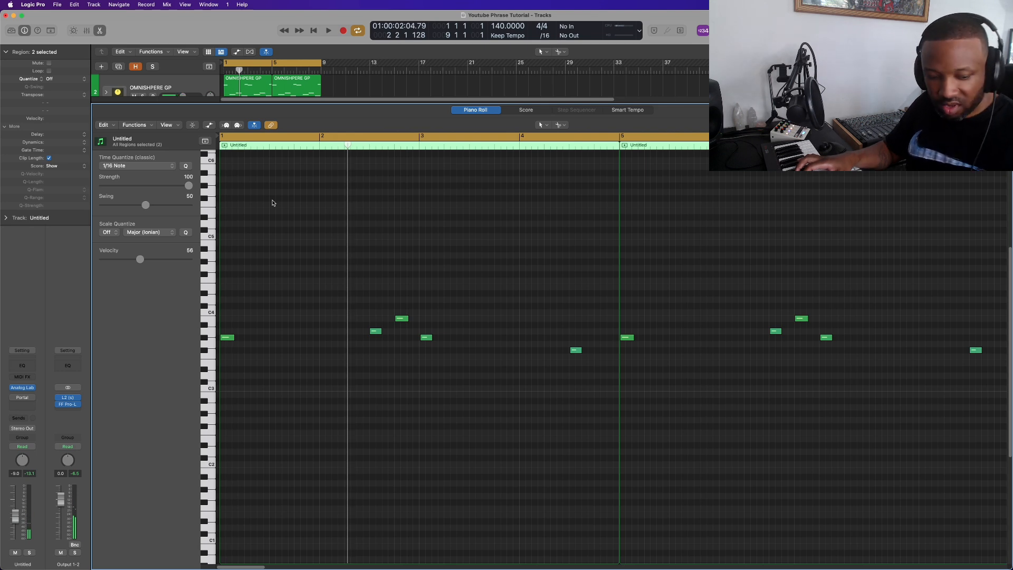
key(r)
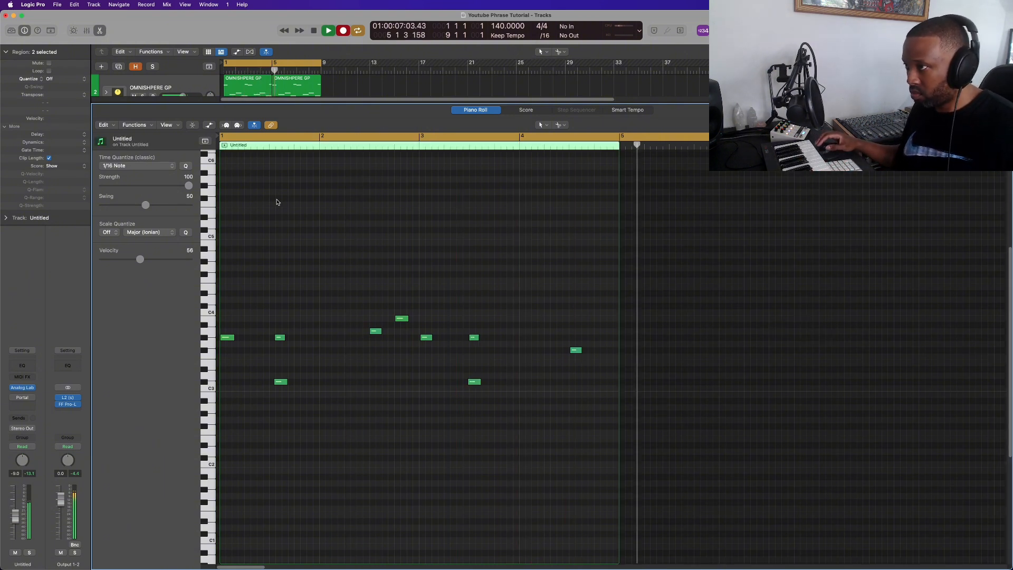
key(space)
- Close the Piano Roll, delete track 4's region at bar 5 and repeat its bar 1 region in that place
key(p)
click(303, 127)
key(Delete)
click(245, 128)
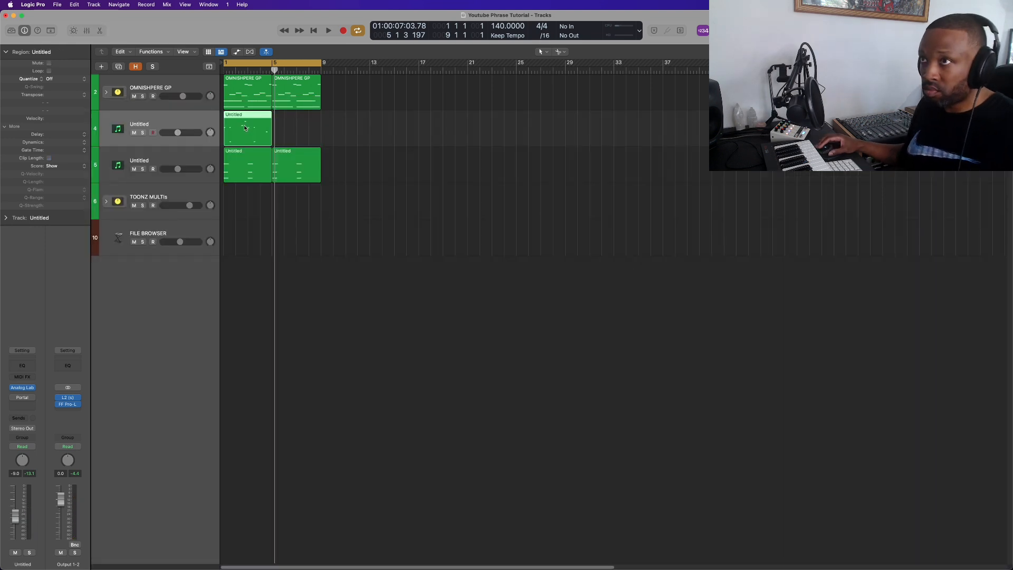
key(super+r)
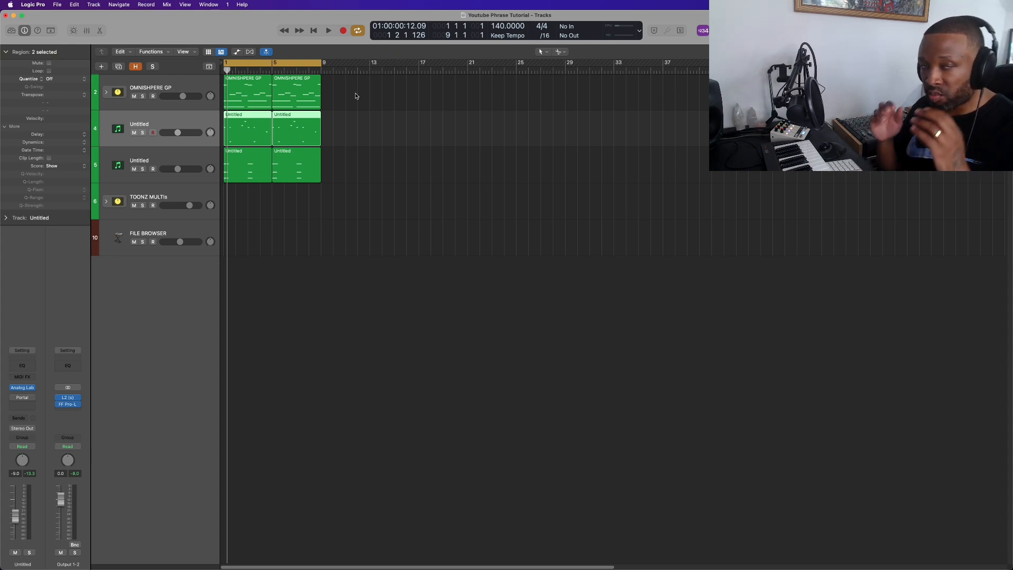
- Bounce all six MIDI regions in place to a new track named OMNI SAMPLE, with the source regions muted
drag(420, 90, 229, 178)
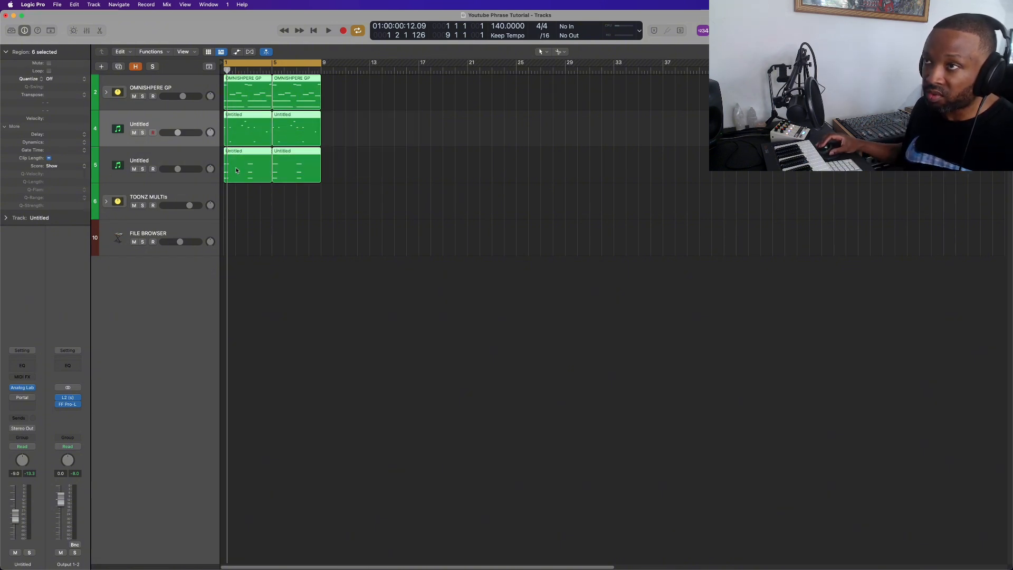
right_click(240, 171)
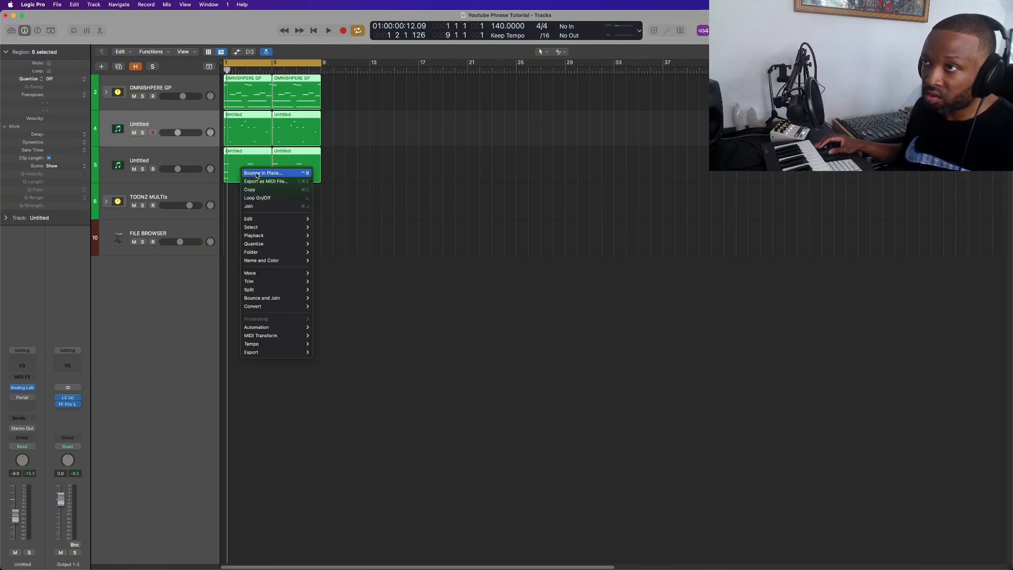
click(258, 174)
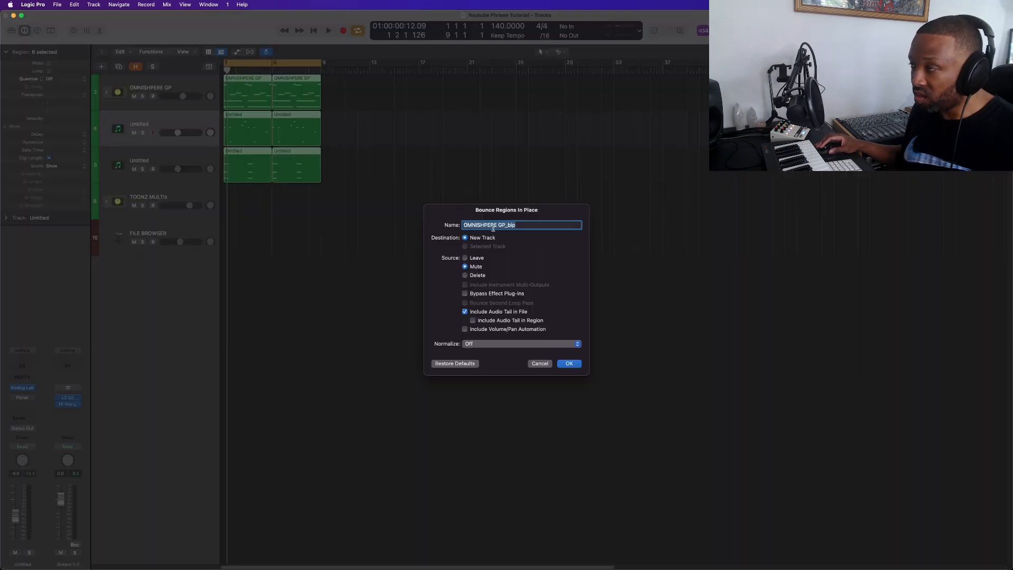
text(OMNI SAMPLE)
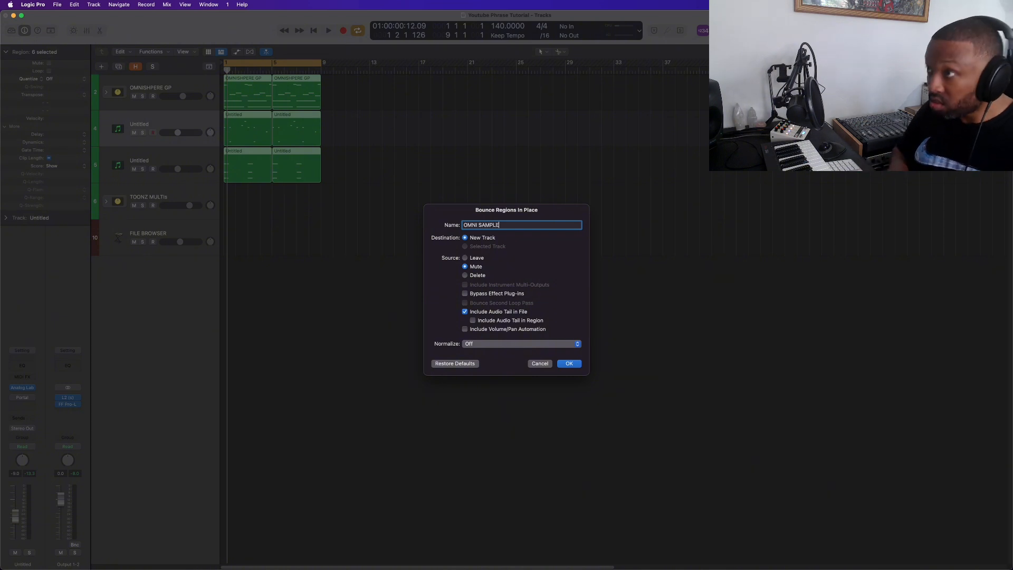
key(Return)
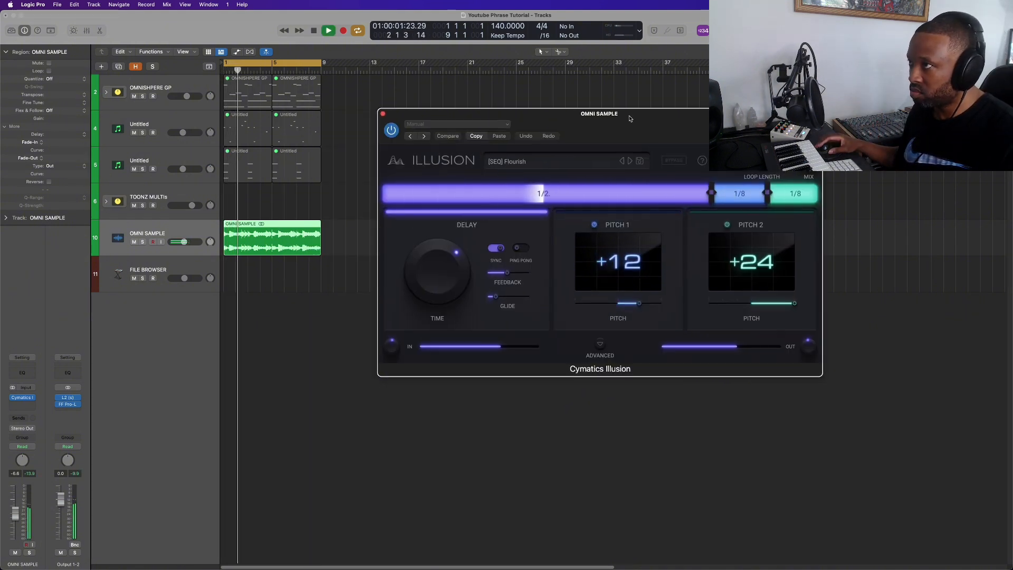
- Audition OMNI SAMPLE through the Cymatics Illusion [SEQ] Flourish preset
drag(629, 119, 624, 118)
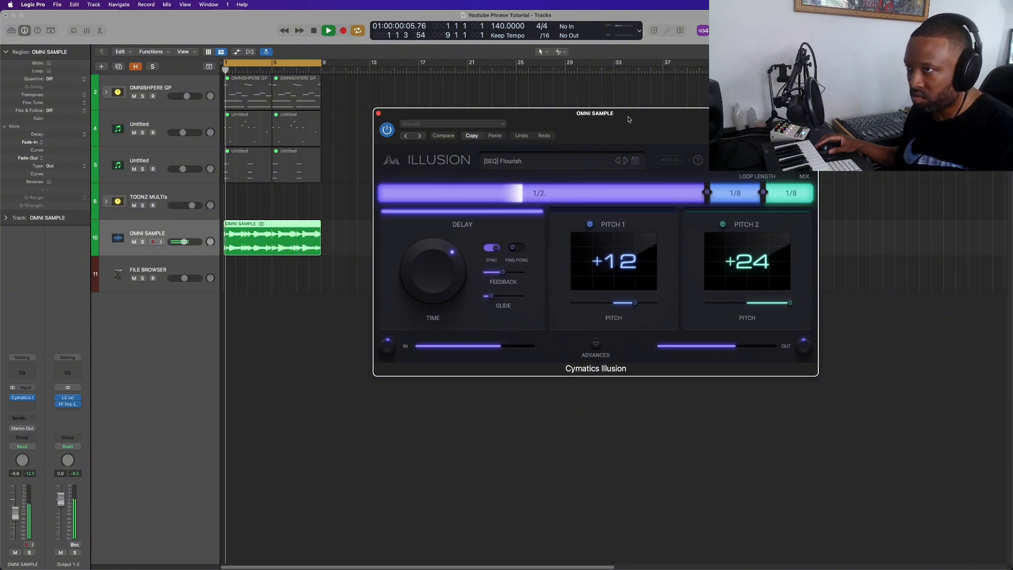
key(space)
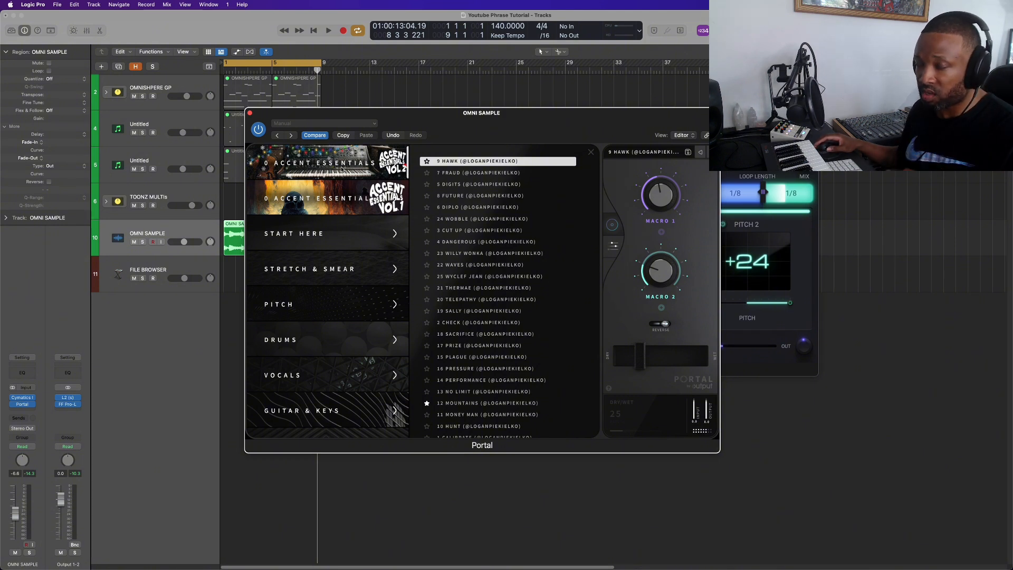
- Audition Portal's 9 HAWK preset on OMNI SAMPLE at 100 dry/wet, then set dry/wet to 30 and play it back
drag(639, 356, 700, 364)
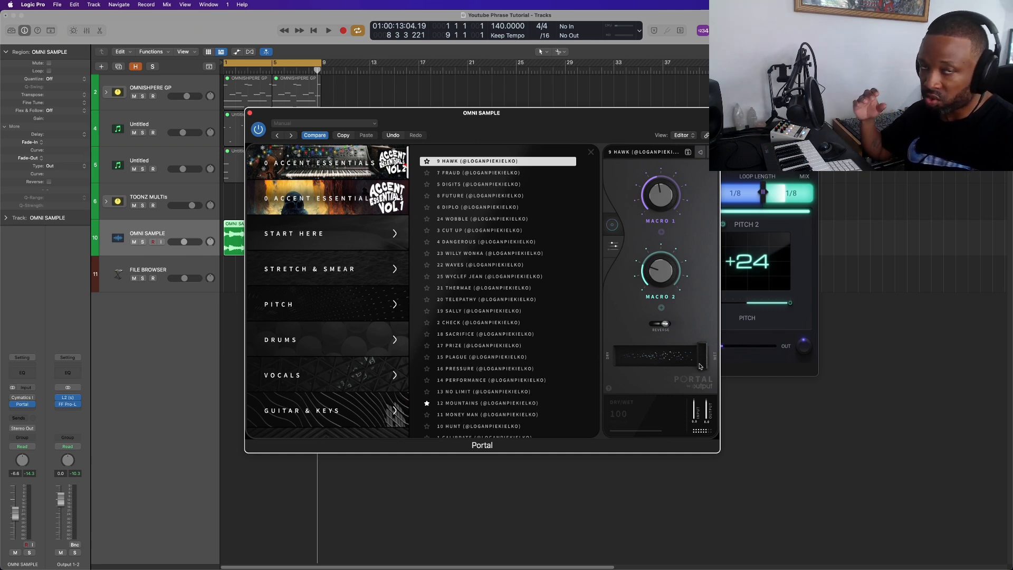
key(space)
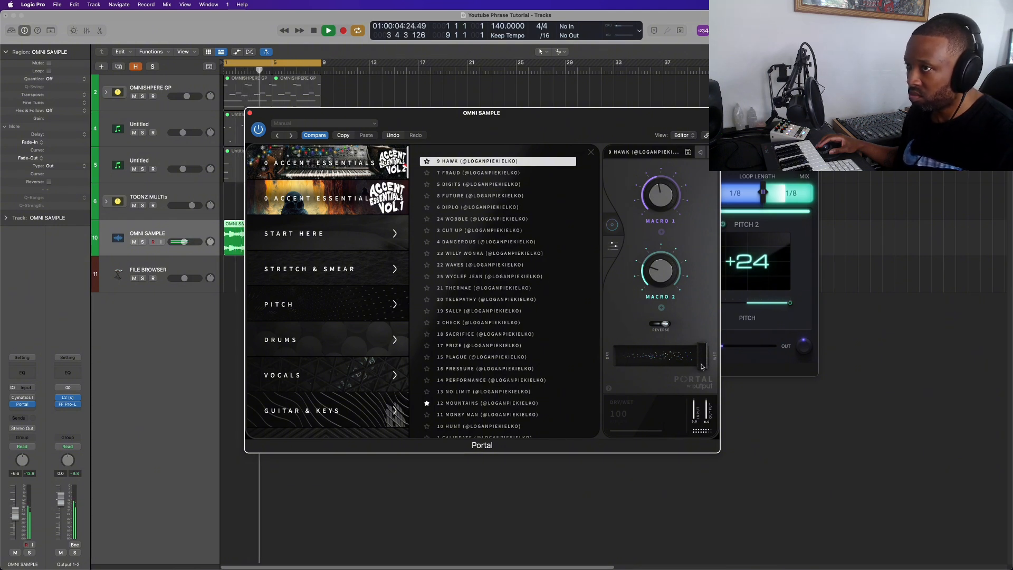
key(space)
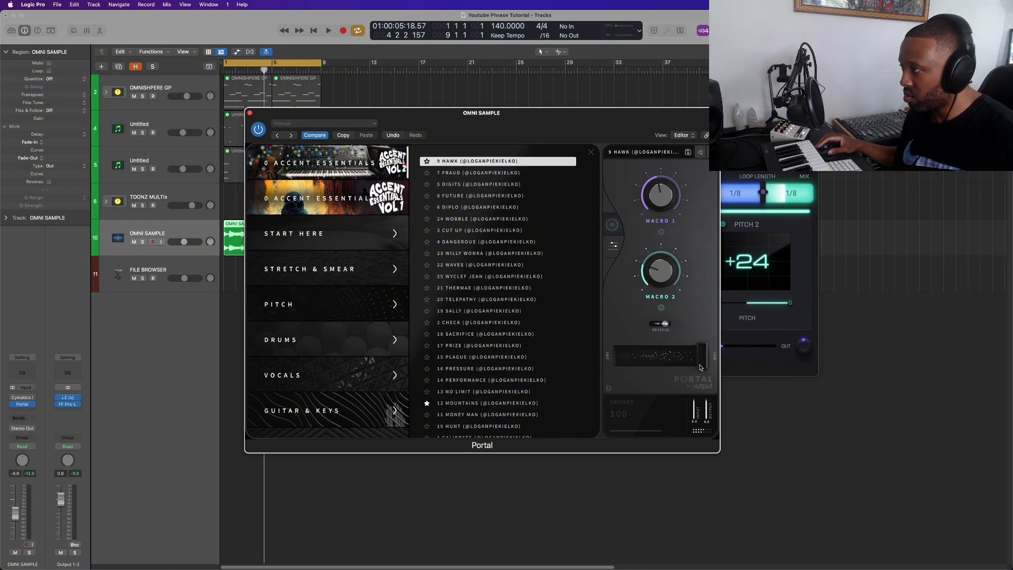
drag(699, 368, 669, 367)
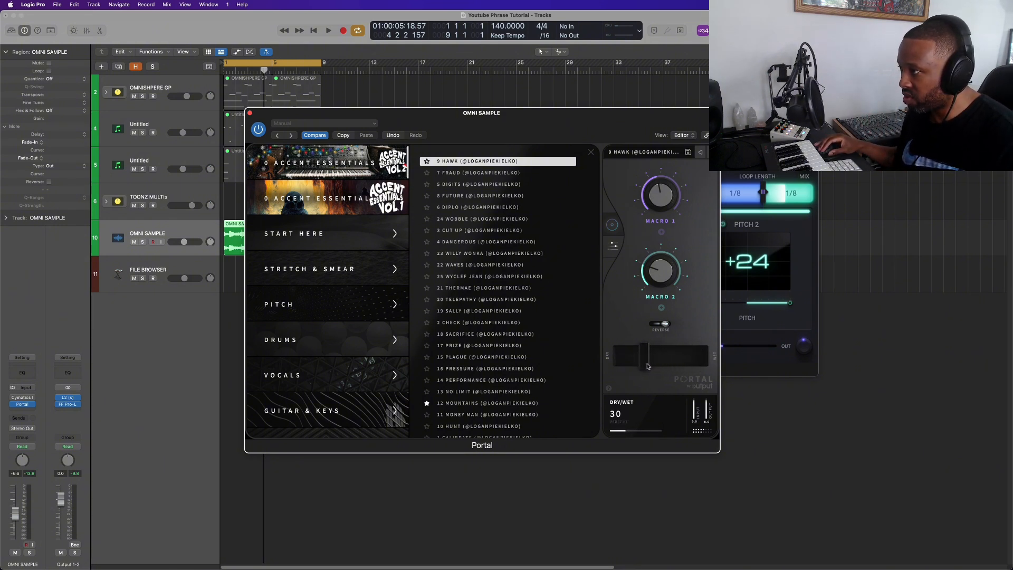
key(Return)
key(space)
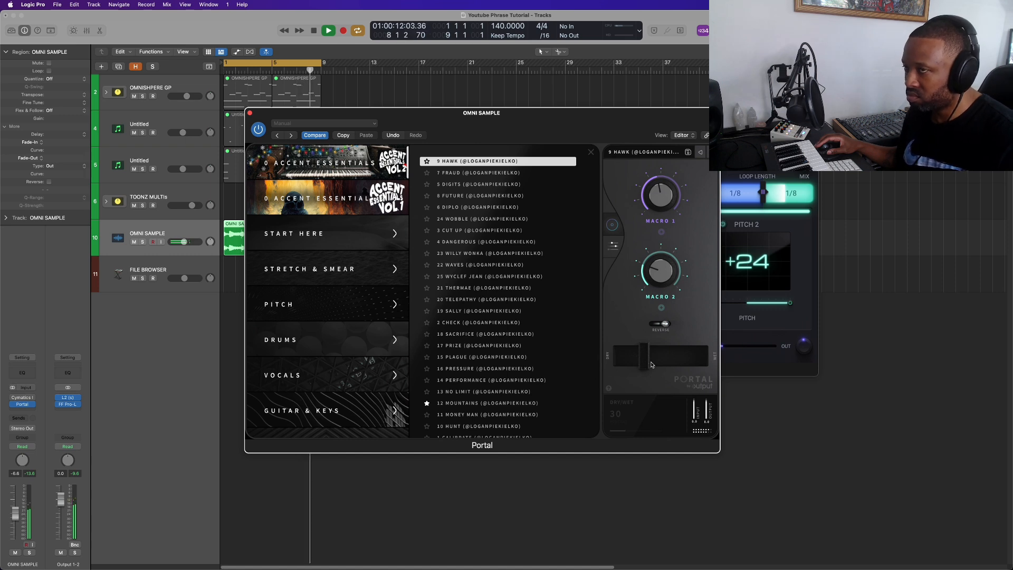
key(space)
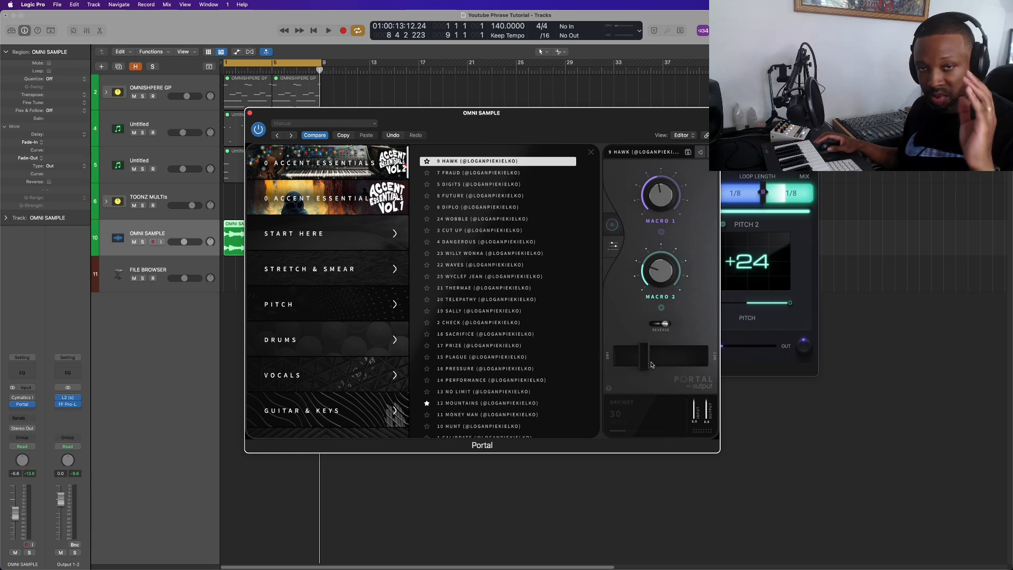
key(space)
- Set the HalfTime effect on OMNI SAMPLE to 1.5x speed with a 1/2 loop length and play it back
drag(302, 115, 555, 97)
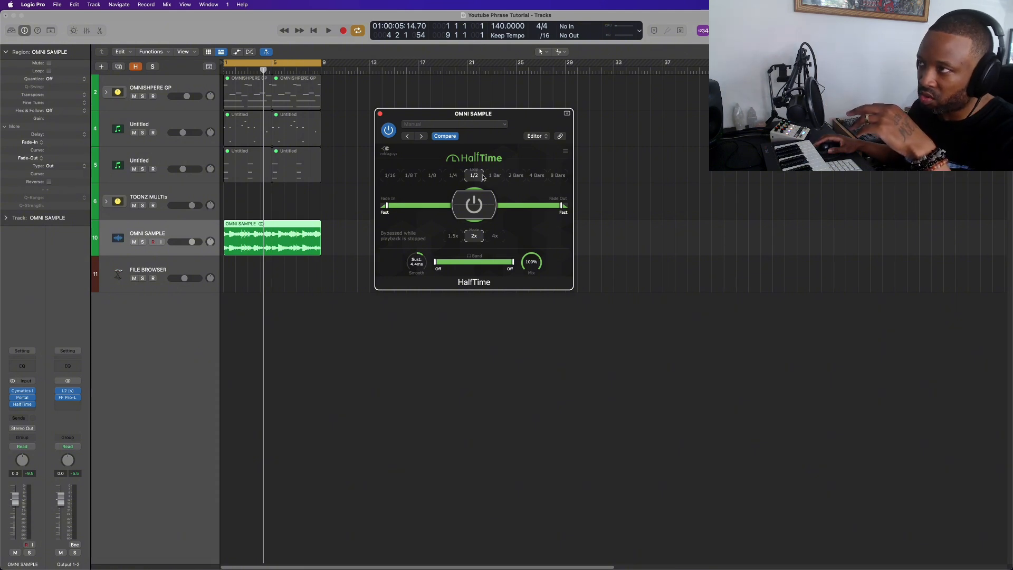
click(453, 238)
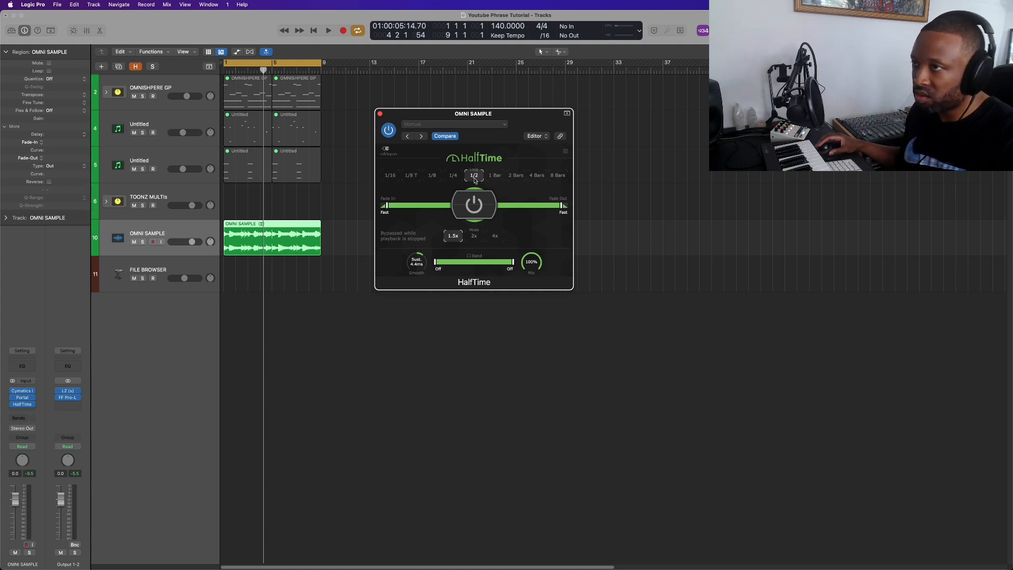
key(space)
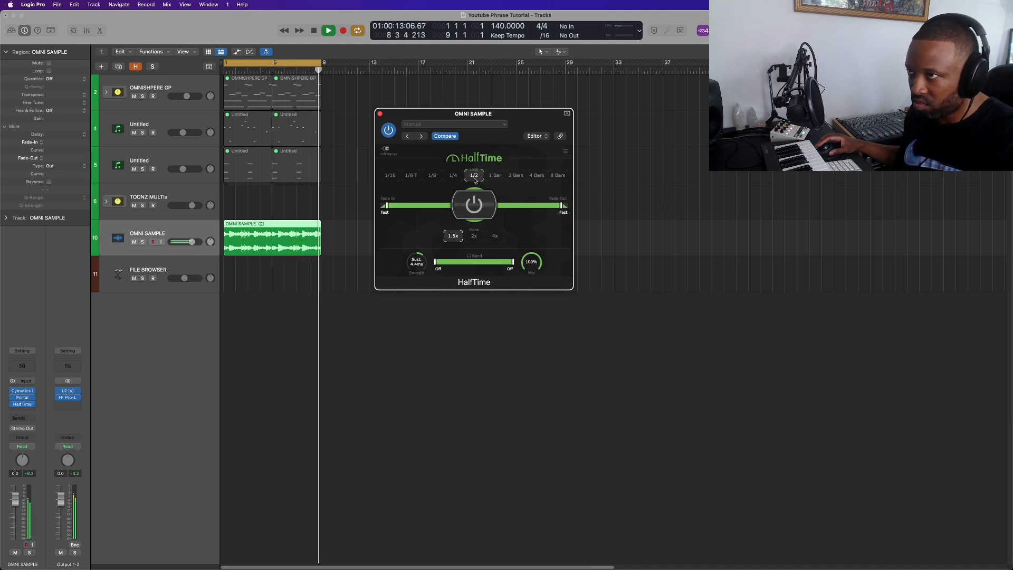
key(space)
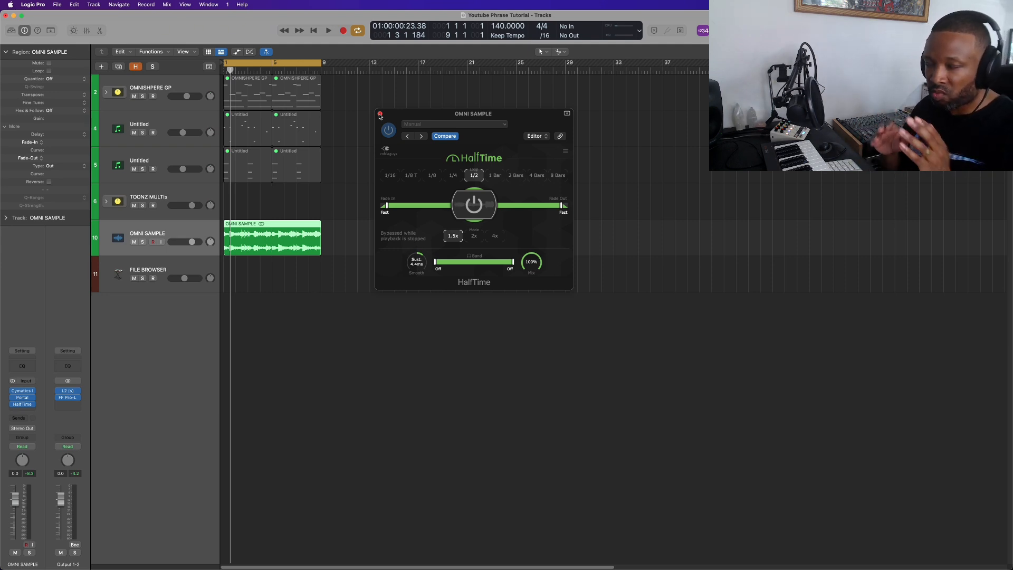
- Bounce the processed OMNI SAMPLE region in place to a new audio track
right_click(248, 237)
click(257, 238)
key(Return)
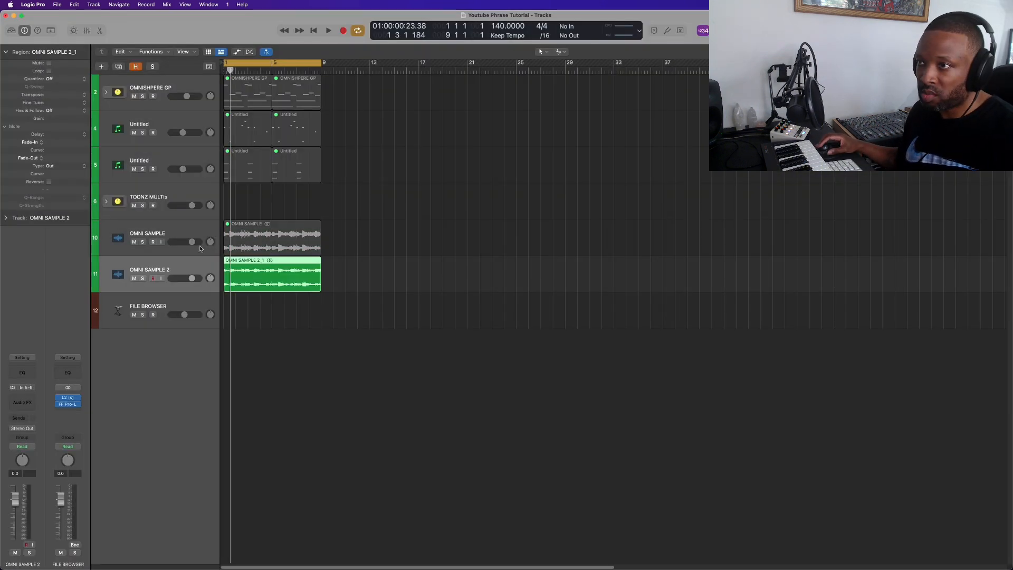
- Reverse the bounced OMNI SAMPLE 2 region and lower its track volume to about -6.2 dB during playback
click(49, 182)
key(space)
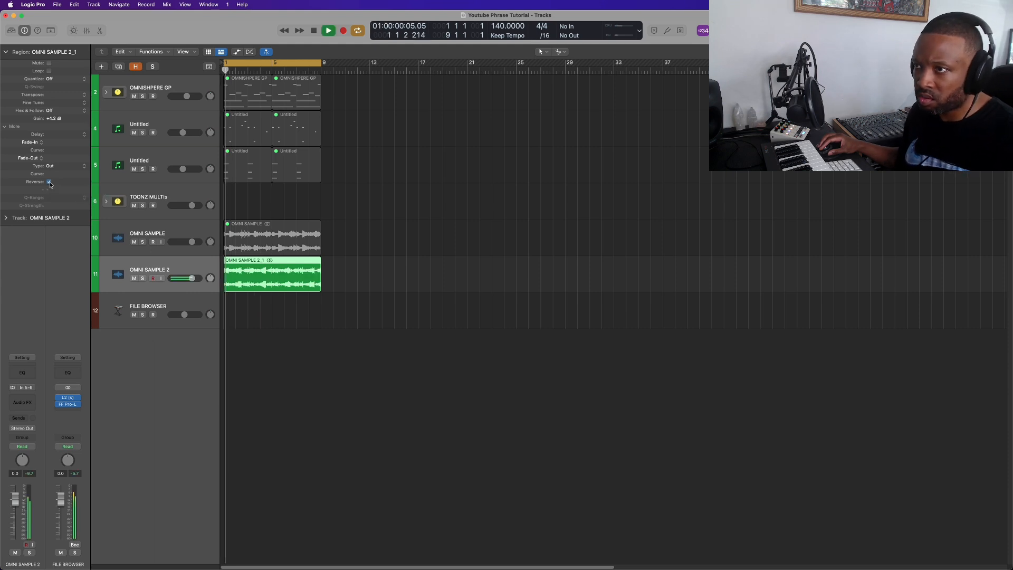
drag(192, 278, 184, 278)
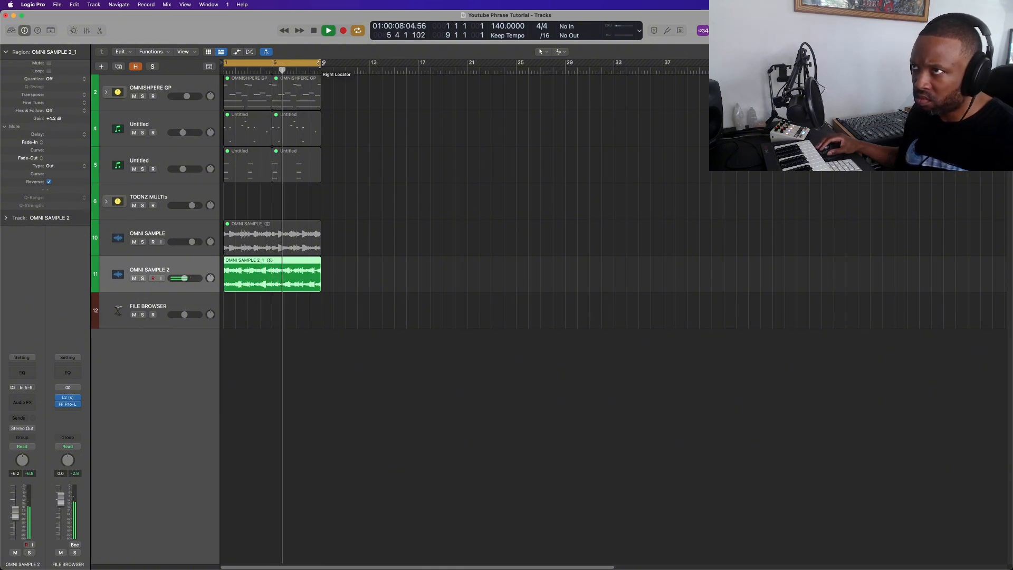
- Shorten the cycle range to bars 1 through 2 and play back the reversed sample
drag(320, 63, 248, 60)
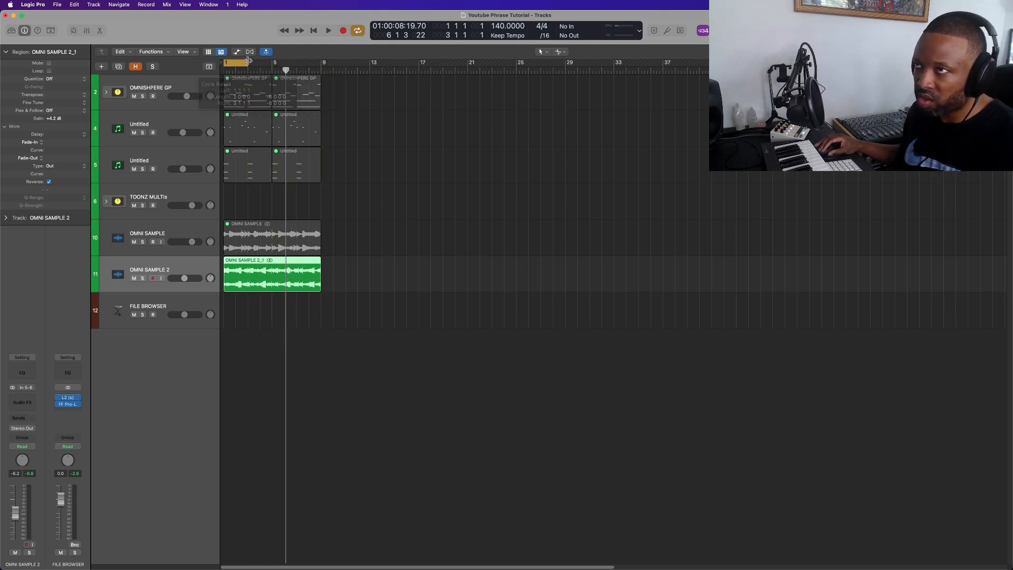
key(space)
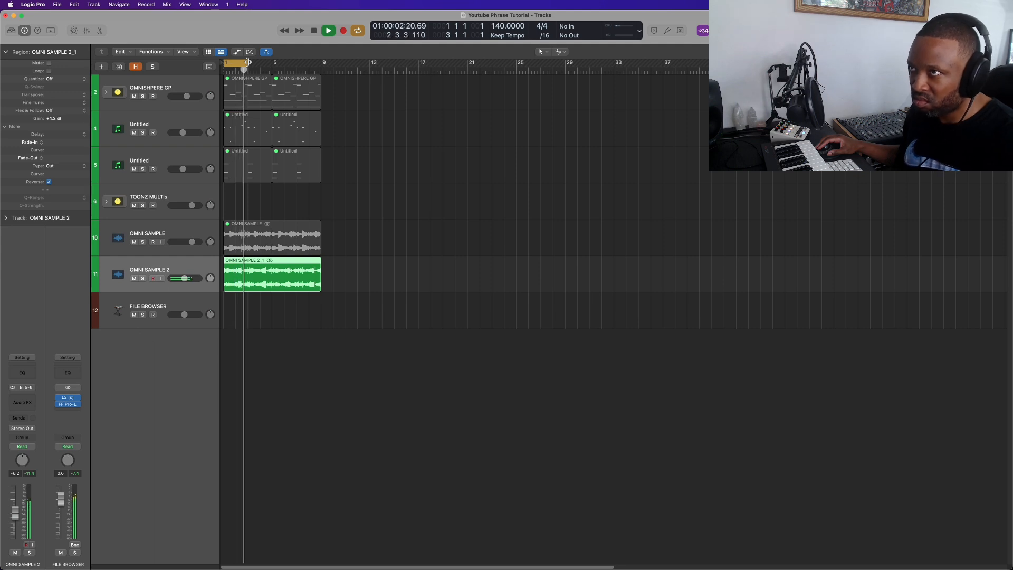
key(space)
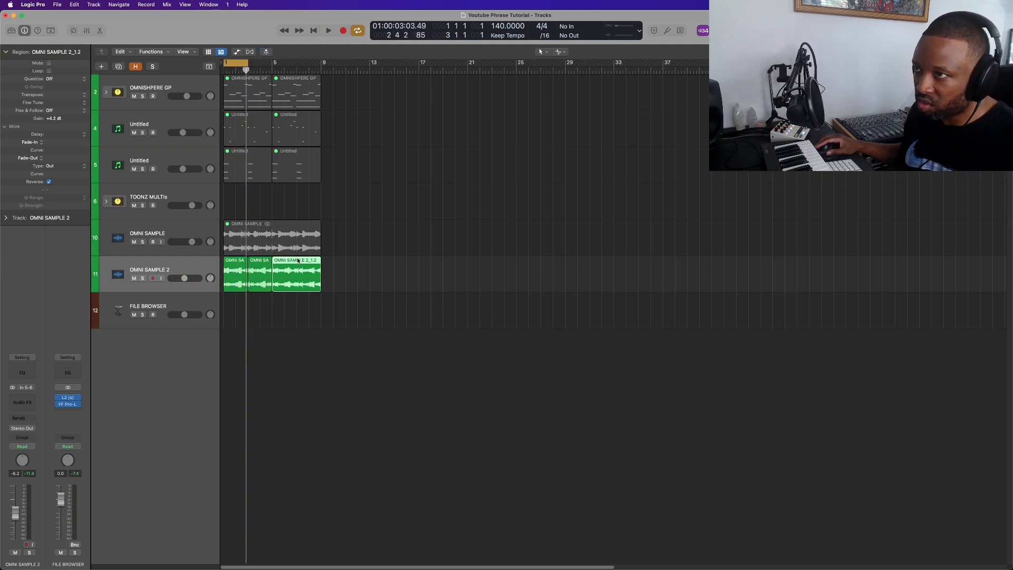
- Split the reversed region at bars 3, 5 and 7, and move the last three pieces to bar 9
click(299, 261)
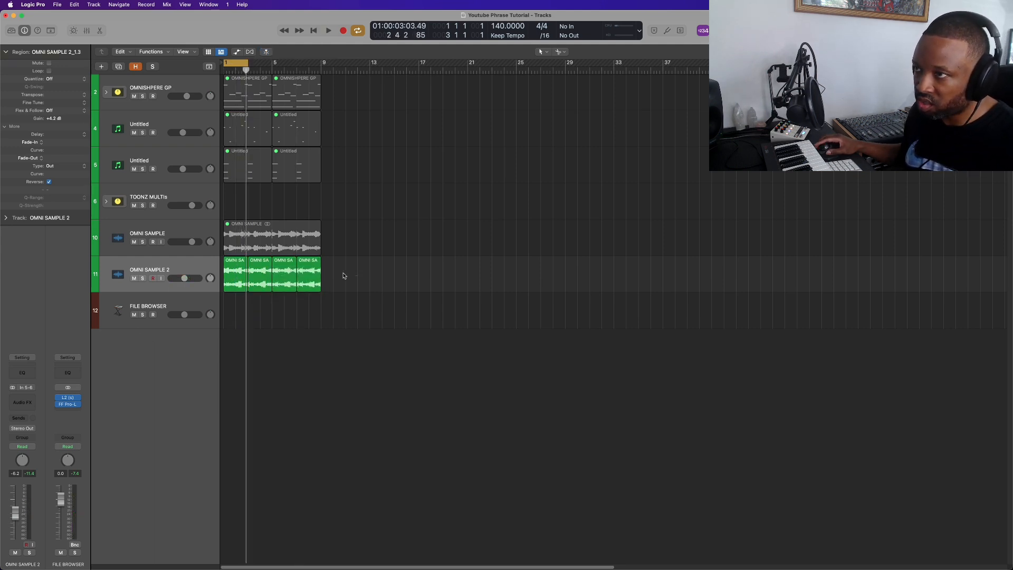
drag(343, 275, 263, 276)
drag(262, 275, 333, 275)
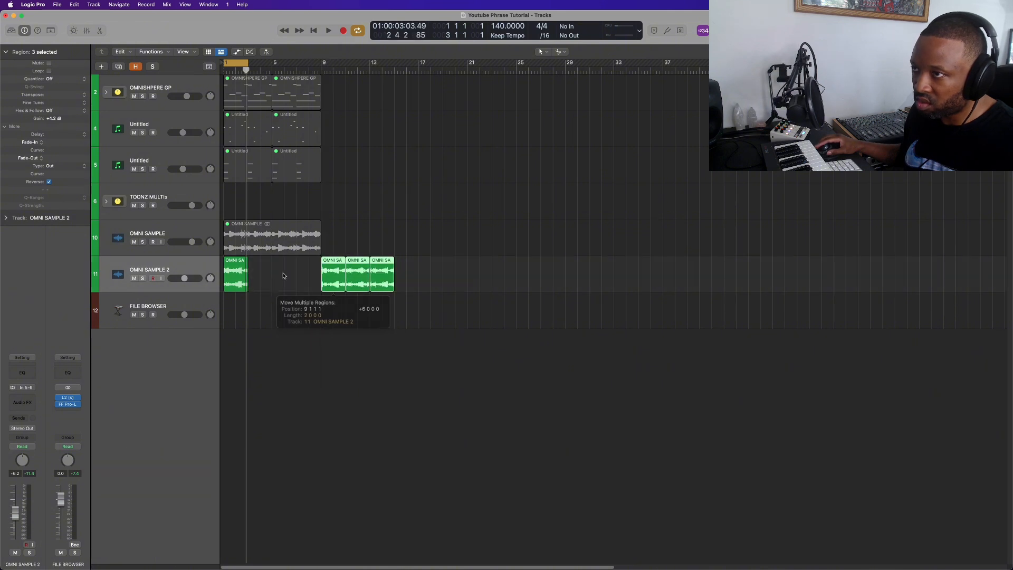
- Copy the first two-bar piece to bars 3 and 5, move the final piece to bar 7 and play the eight bars
click(237, 273)
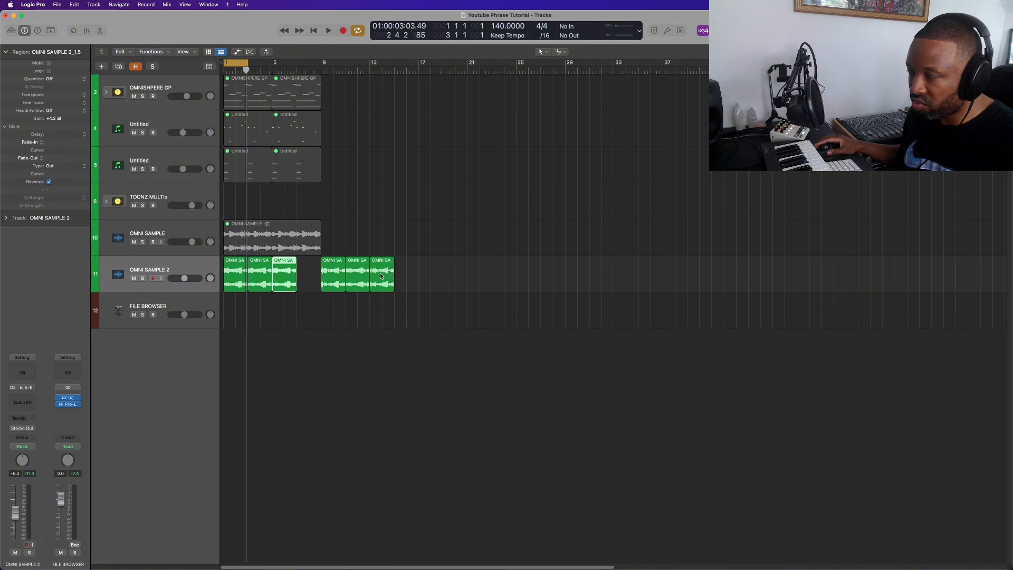
drag(384, 277, 309, 267)
key(space)
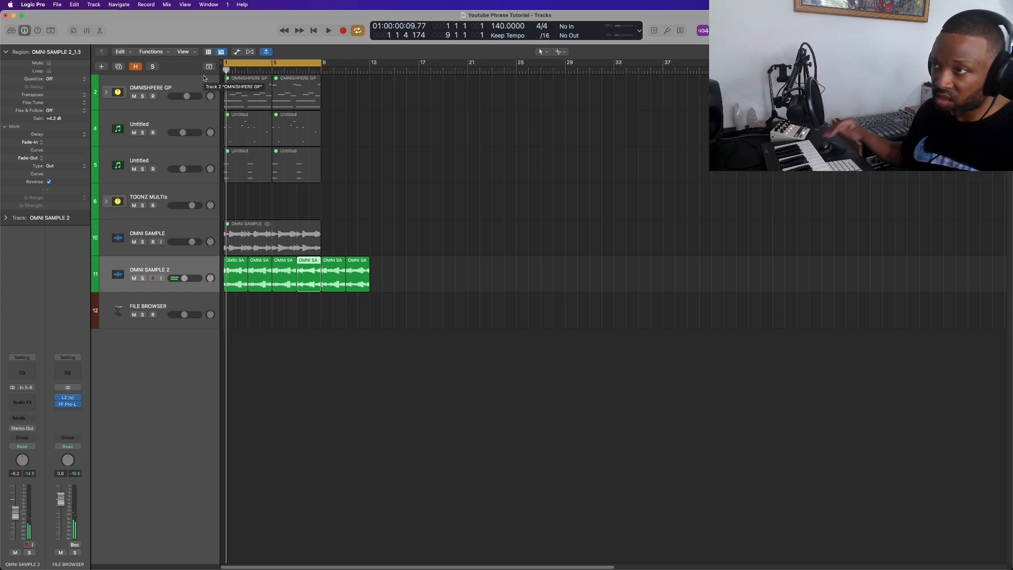
key(space)
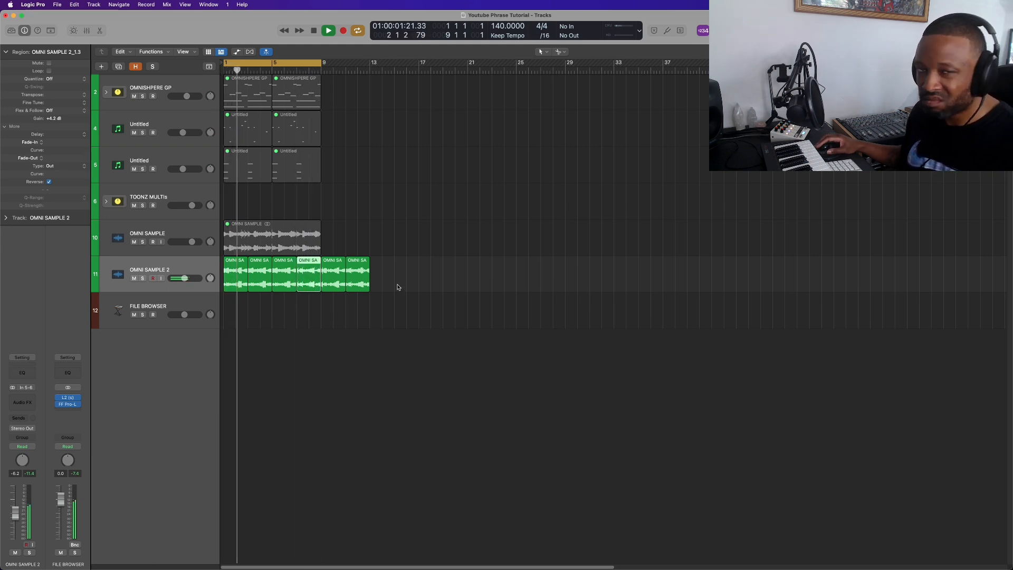
- Stop playback and delete the two leftover OMNI SAMPLE 2 pieces after bar 9
key(space)
drag(400, 286, 341, 277)
key(Delete)
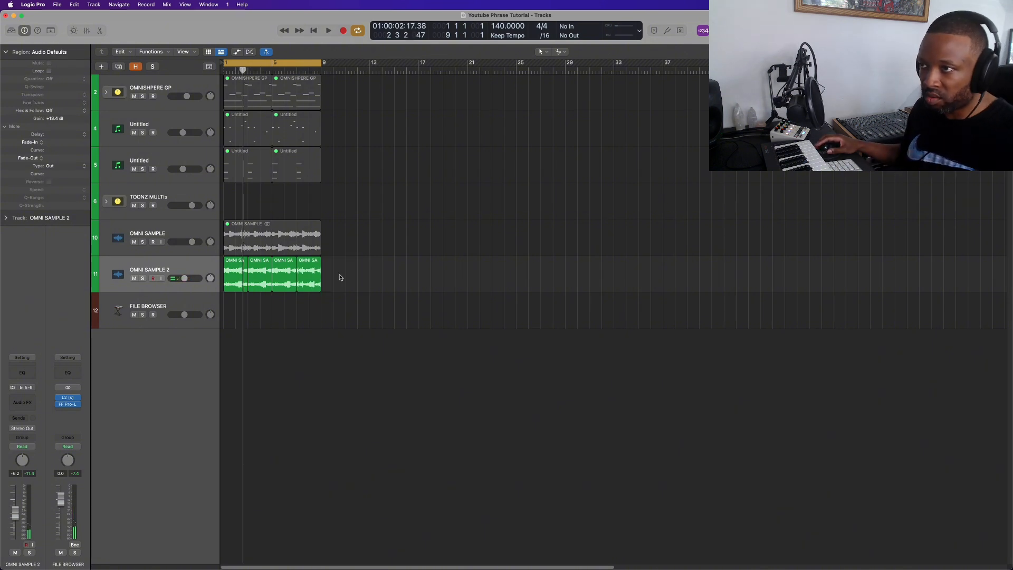
- Give all four OMNI SAMPLE 2 pieces a fade-in and fade-out of 1 and play them back
drag(263, 265, 235, 268)
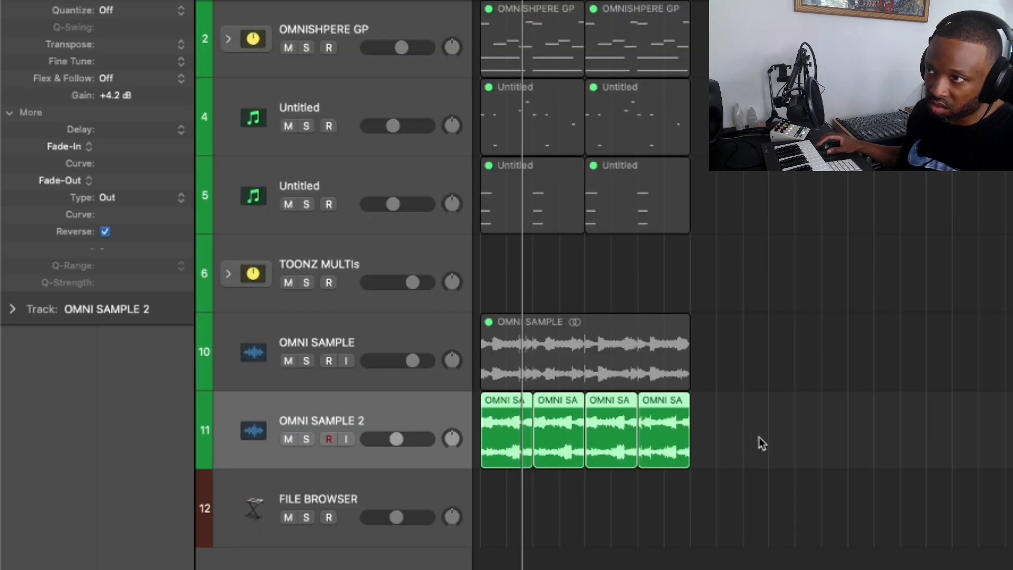
drag(352, 279, 230, 269)
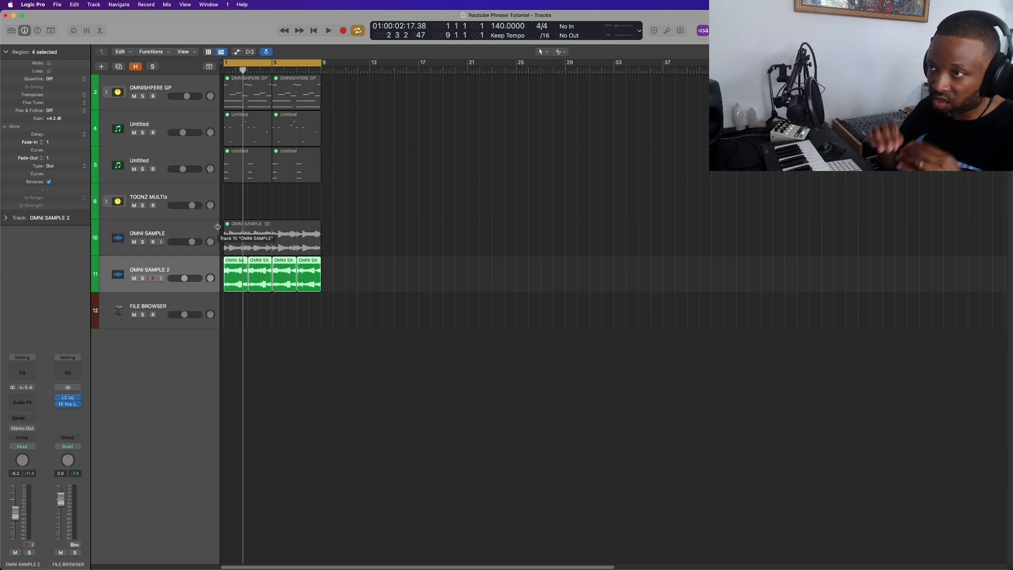
key(space)
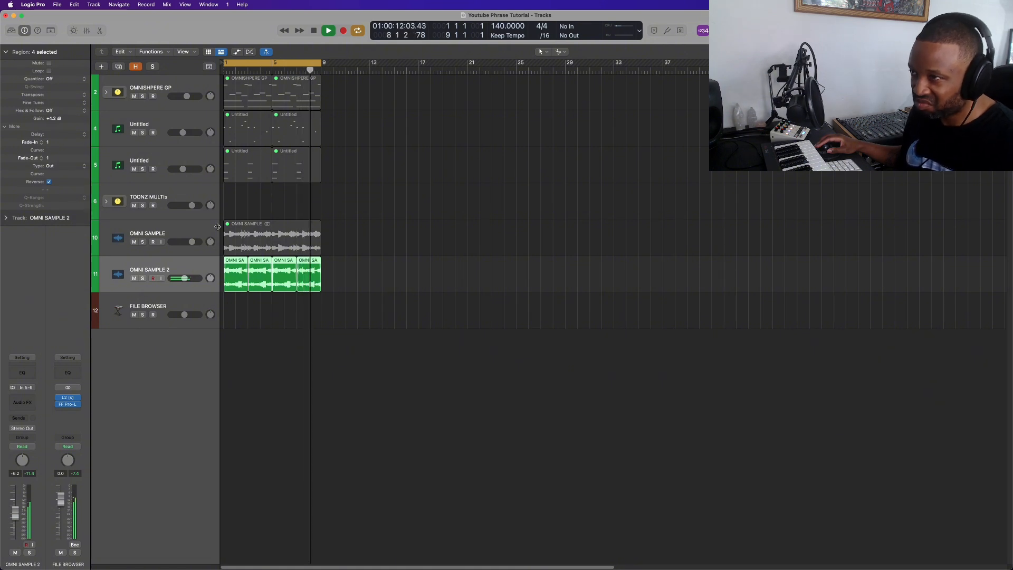
key(space)
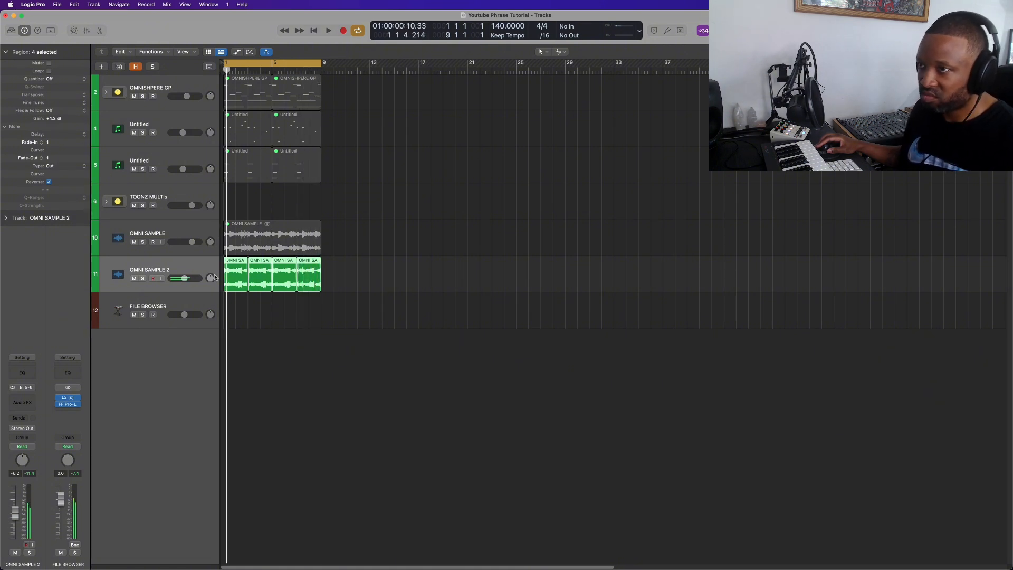
- Insert SoundShifter Pitch on the OMNI SAMPLE 2 track, set its interval to 2nd m and audition the result
click(26, 402)
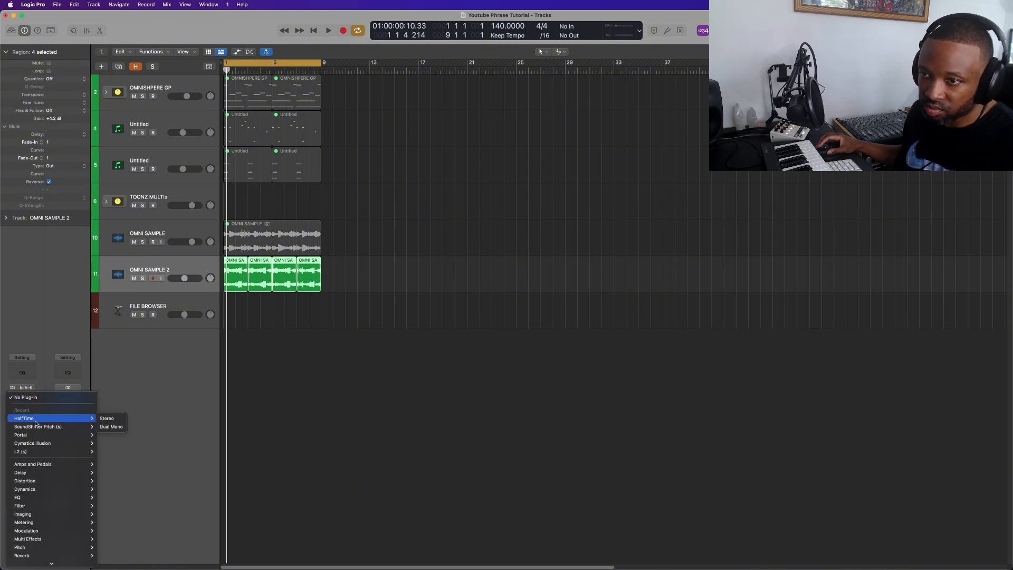
click(107, 427)
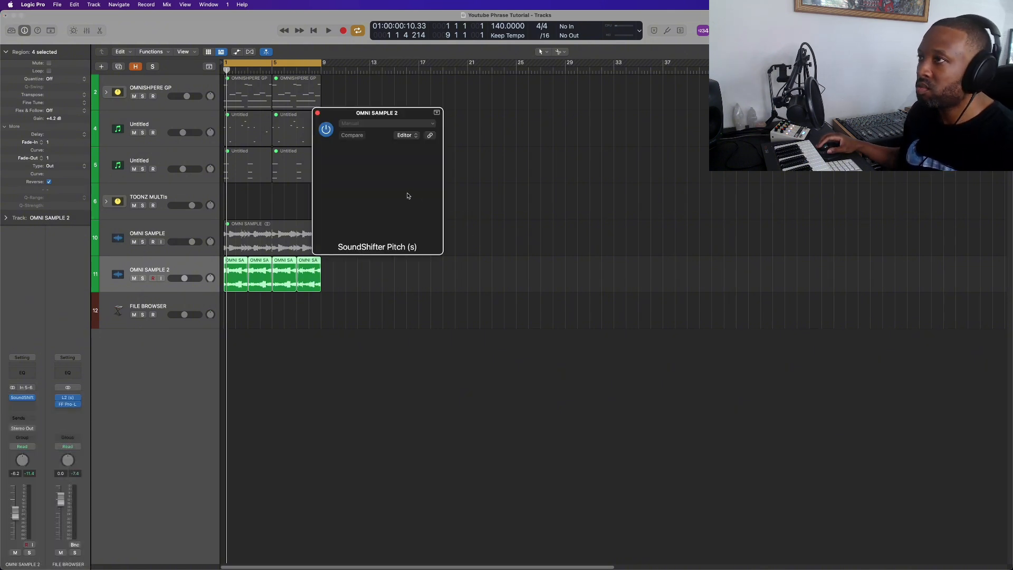
key(space)
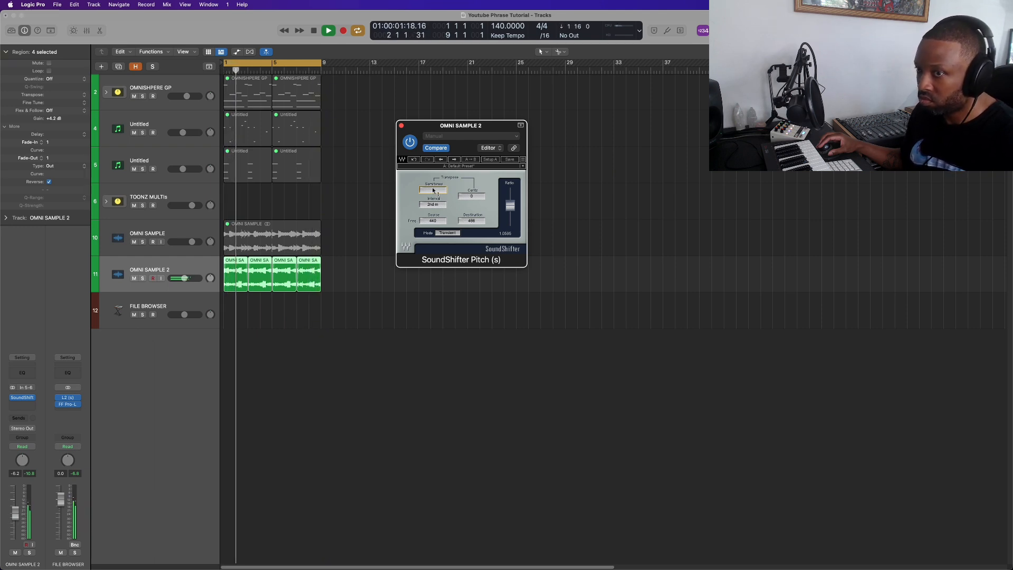
key(space)
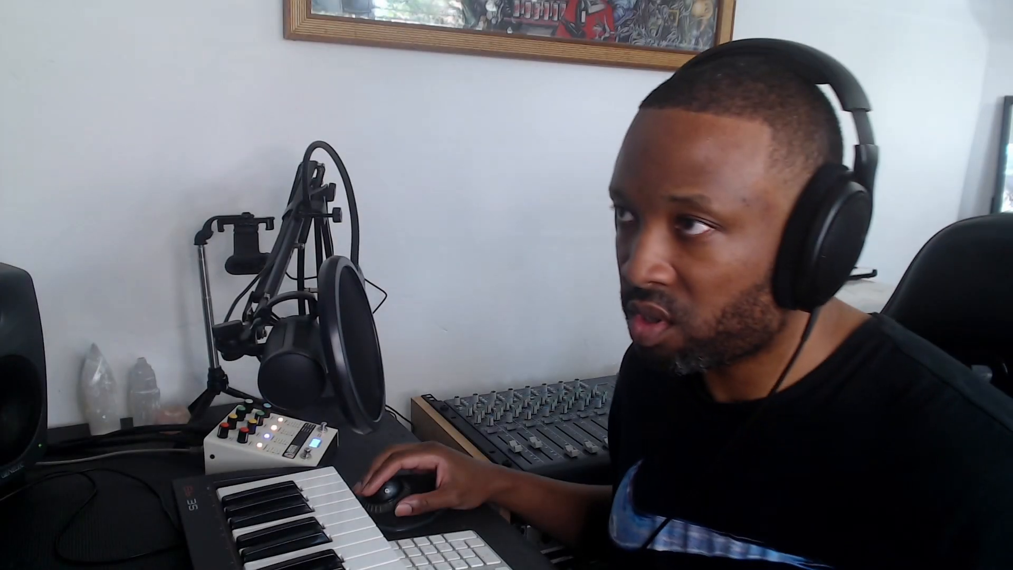